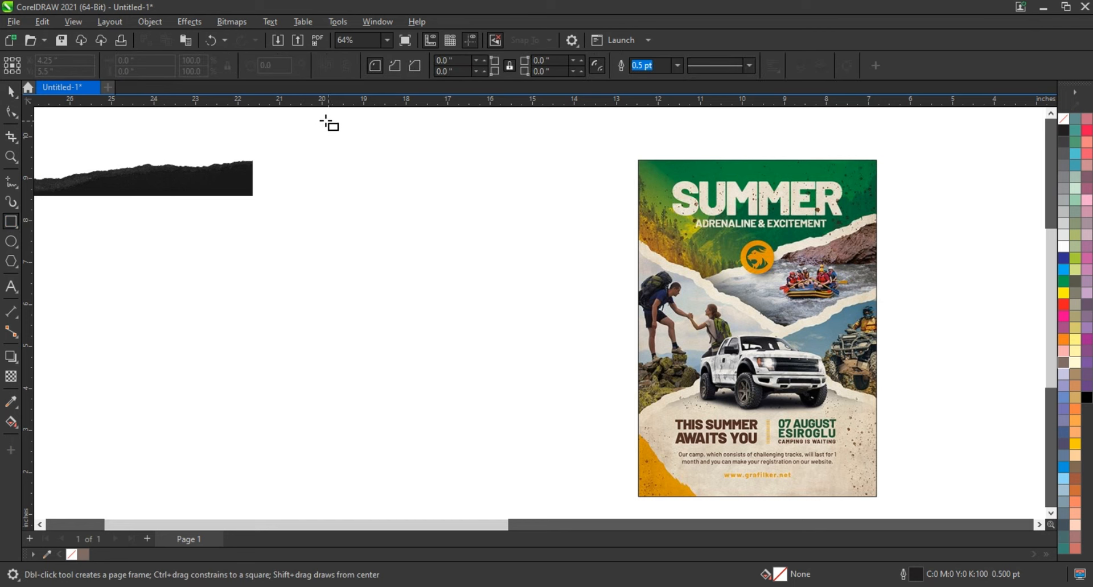
Step: Draw an upright rectangle beside the sample poster and enlarge it to about 7.37 by 10.48 inches
{"action": "left_click_drag", "start_coordinate": [323, 120], "coordinate": [569, 483]}
{"action": "scroll", "coordinate": [288, 235], "scroll_direction": "down", "scroll_amount": 2}
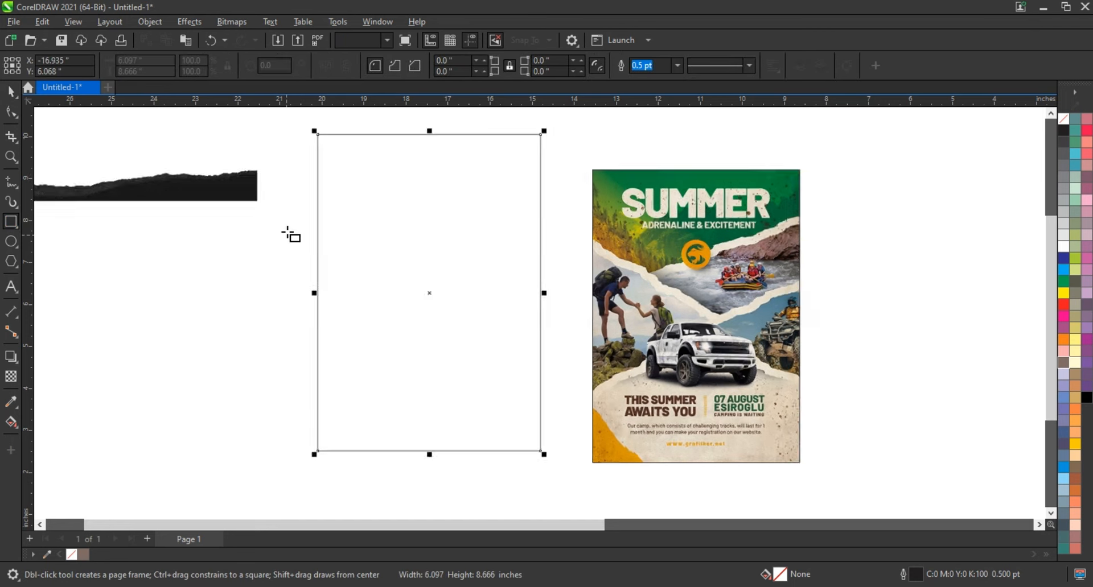
{"action": "left_click_drag", "start_coordinate": [511, 428], "coordinate": [540, 468]}
{"action": "mouse_move", "coordinate": [466, 438]}
{"action": "left_mouse_down"}
{"action": "mouse_move", "coordinate": [451, 424]}
{"action": "mouse_move", "coordinate": [455, 442]}
{"action": "left_mouse_up"}
{"action": "left_click_drag", "start_coordinate": [530, 149], "coordinate": [534, 137]}
{"action": "left_click", "coordinate": [539, 202]}
Step: Fill the large empty rectangle with 80% black
{"action": "left_click", "coordinate": [12, 156]}
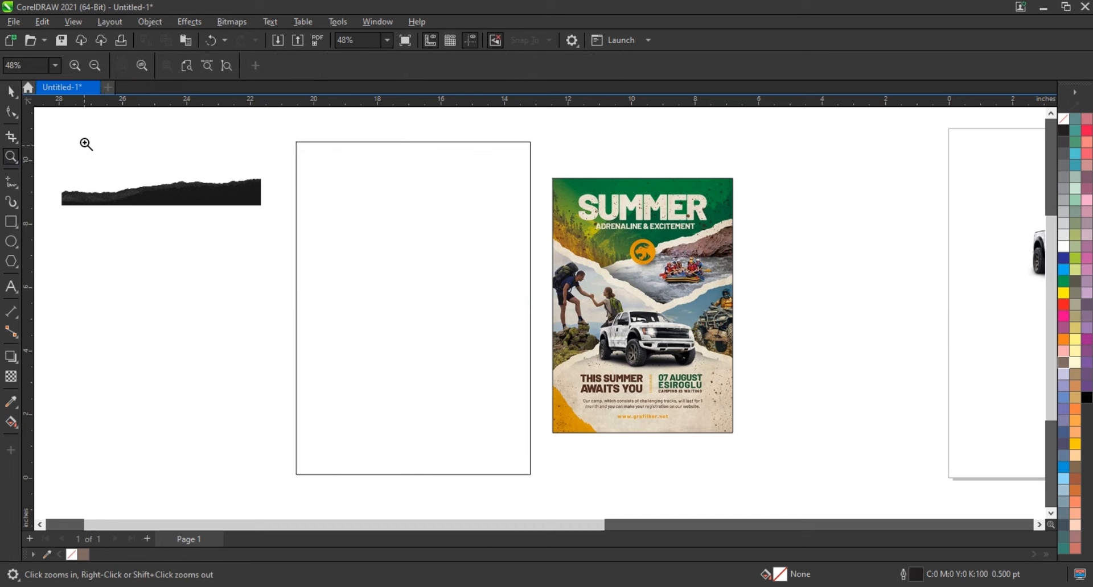
{"action": "left_click_drag", "start_coordinate": [774, 453], "coordinate": [782, 453]}
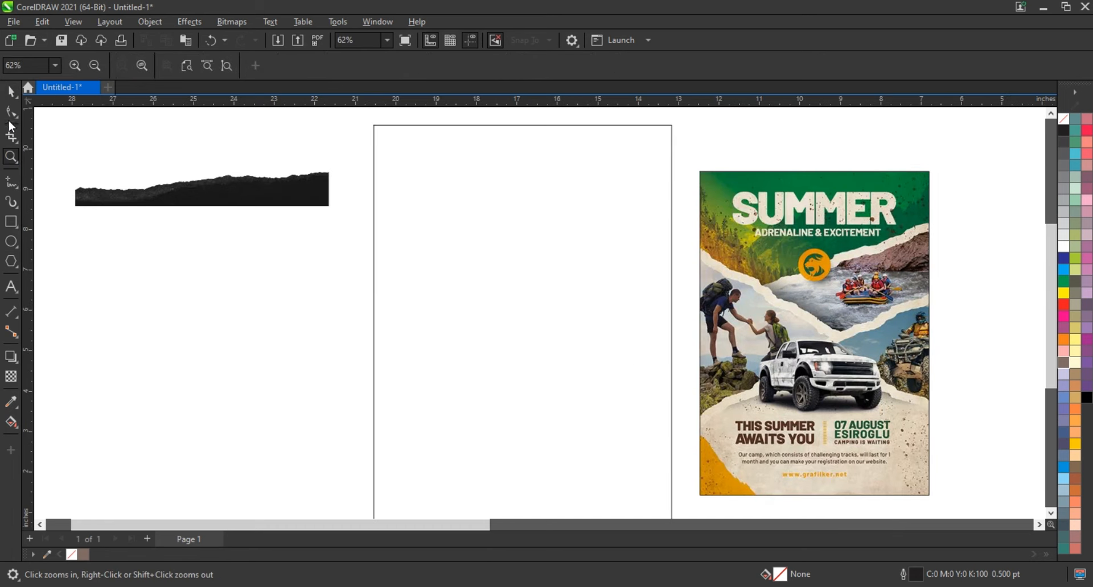
{"action": "left_click", "coordinate": [10, 91]}
{"action": "left_click", "coordinate": [258, 197]}
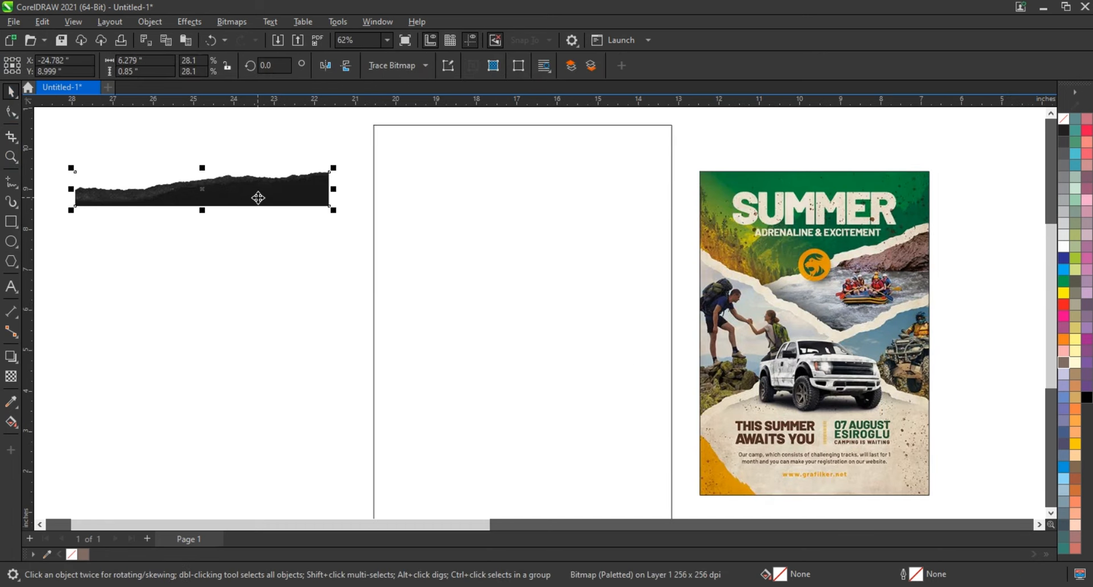
{"action": "left_click", "coordinate": [424, 245]}
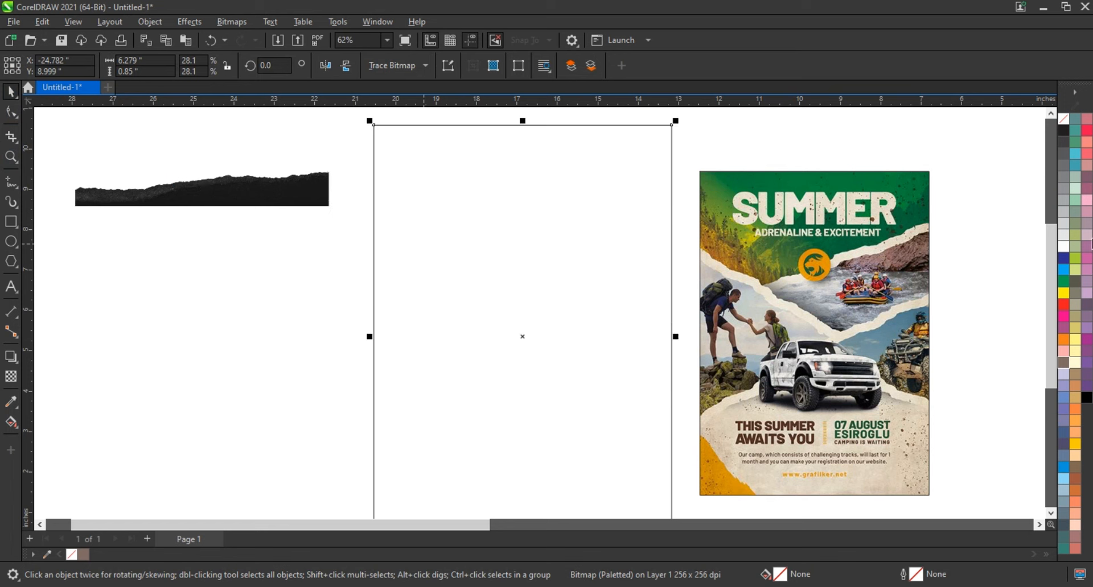
{"action": "left_click", "coordinate": [1068, 164]}
Step: Move the torn-paper strip onto the rectangle and bring it to the front
{"action": "left_click", "coordinate": [250, 198]}
{"action": "left_click_drag", "start_coordinate": [246, 195], "coordinate": [431, 227]}
{"action": "key", "text": "shift+Page_Up"}
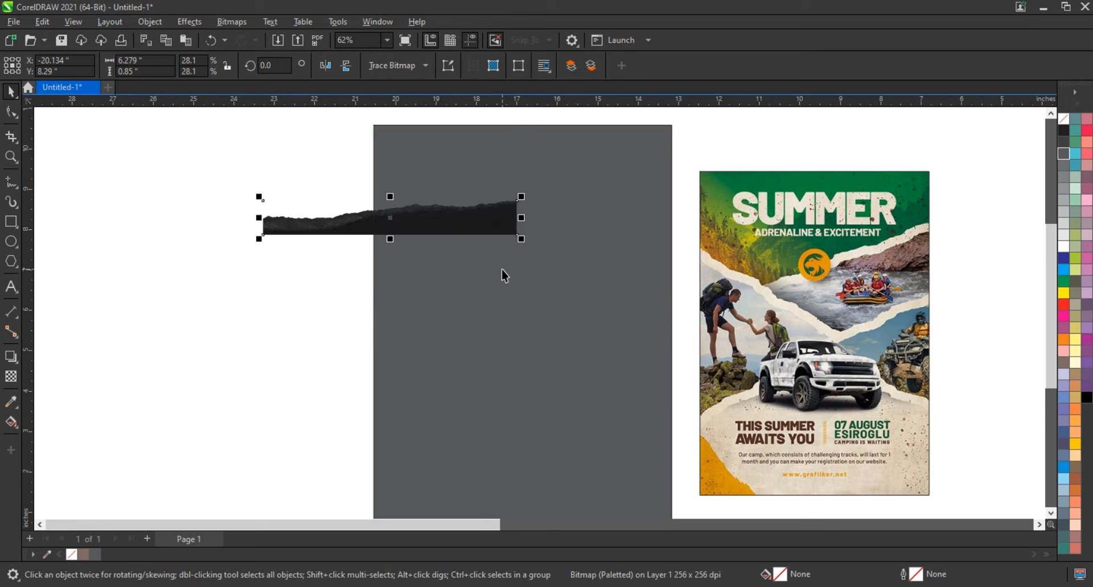
Step: Fill the rectangle with a lighter gray and move the torn-paper strip inside its upper part
{"action": "left_click", "coordinate": [503, 270]}
{"action": "left_click", "coordinate": [1064, 202]}
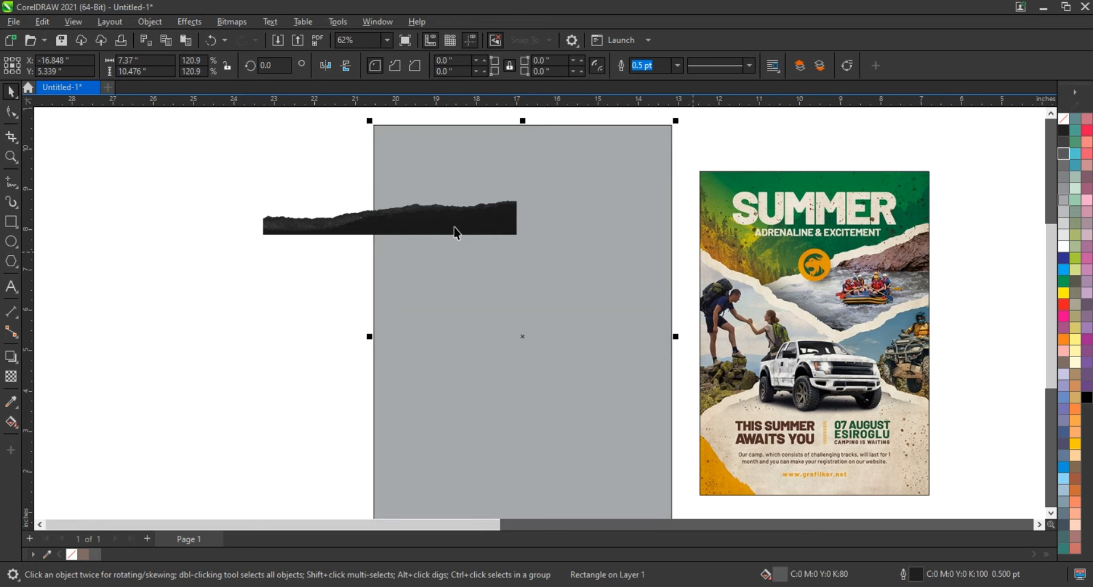
{"action": "left_click_drag", "start_coordinate": [454, 225], "coordinate": [582, 244]}
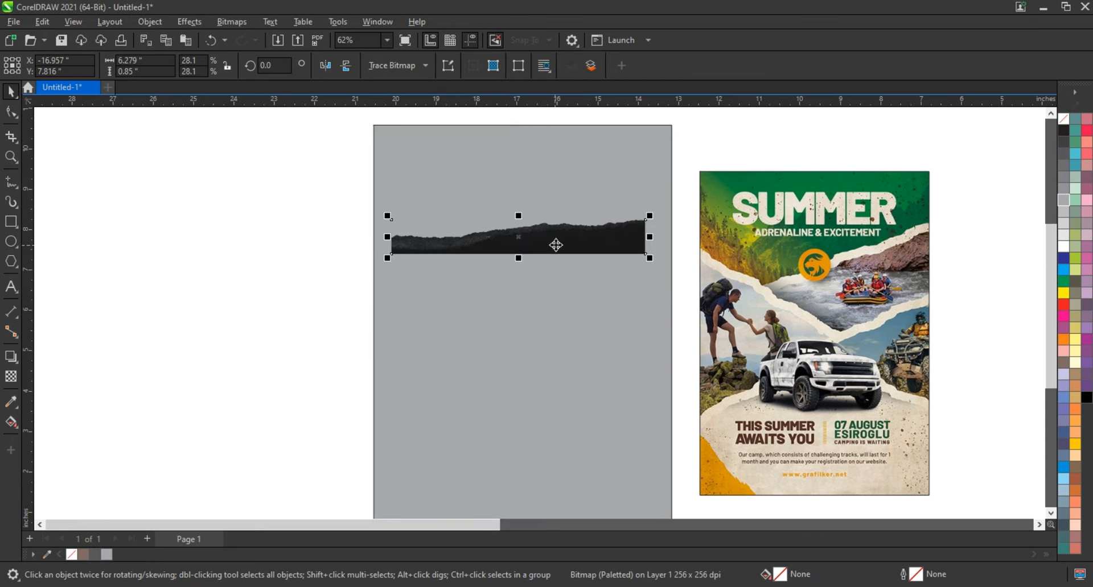
Step: Convert the torn-paper strip to a 300 dpi CMYK Color (32-bit) bitmap with anti-aliasing and transparent background
{"action": "left_click", "coordinate": [11, 157]}
{"action": "left_click_drag", "start_coordinate": [717, 272], "coordinate": [718, 272]}
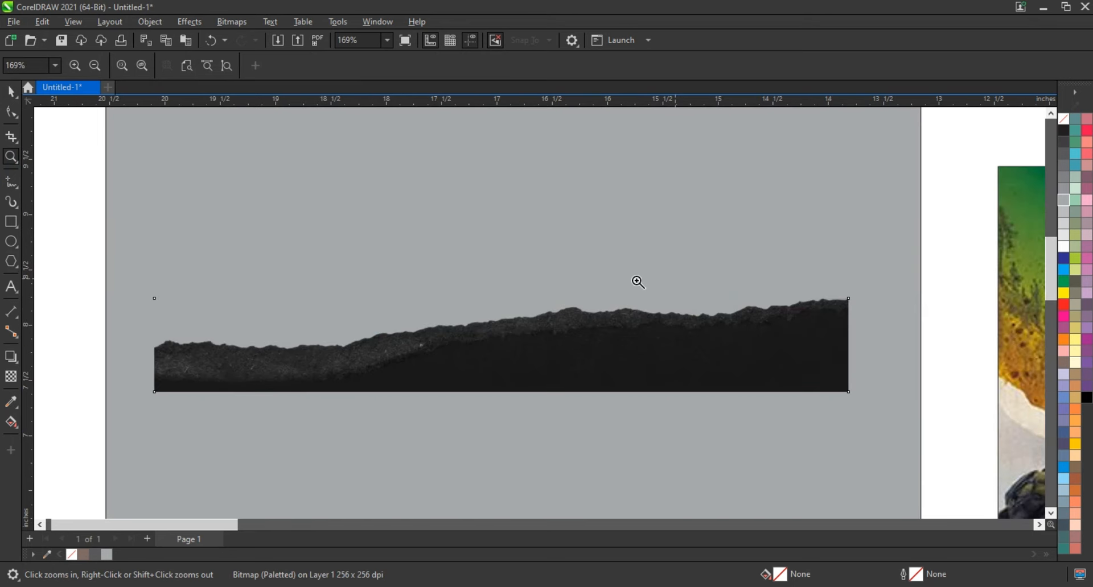
{"action": "left_click", "coordinate": [13, 92]}
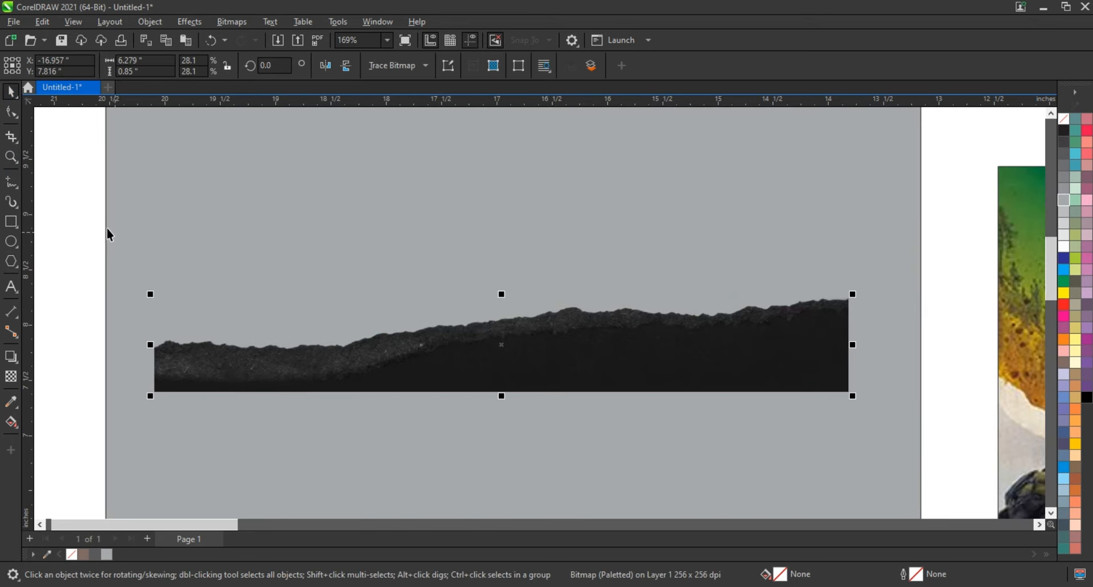
{"action": "left_click", "coordinate": [232, 21]}
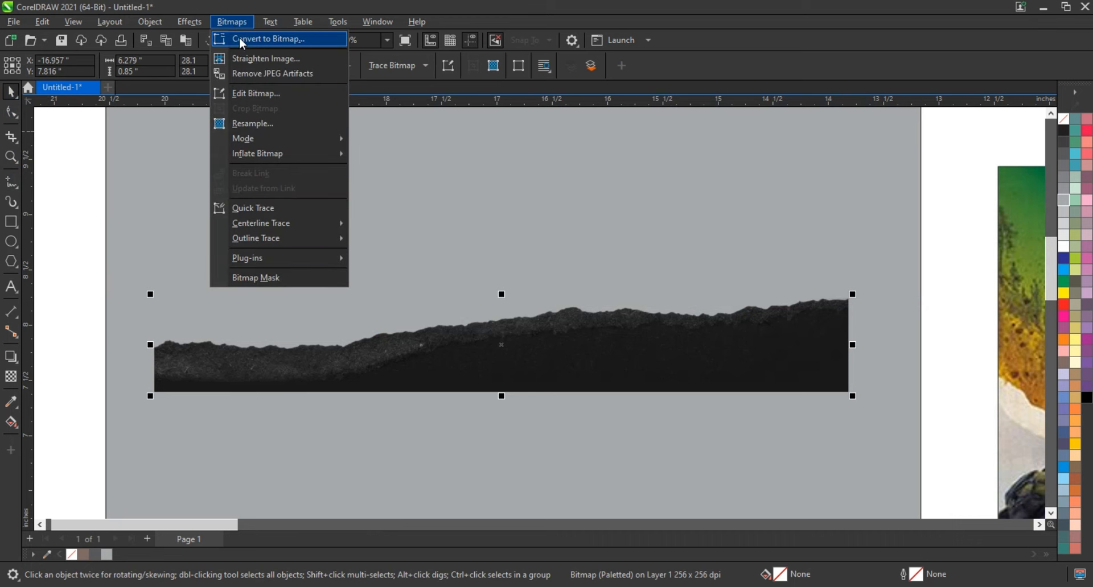
{"action": "left_click", "coordinate": [250, 40]}
{"action": "left_click_drag", "start_coordinate": [568, 206], "coordinate": [830, 139]}
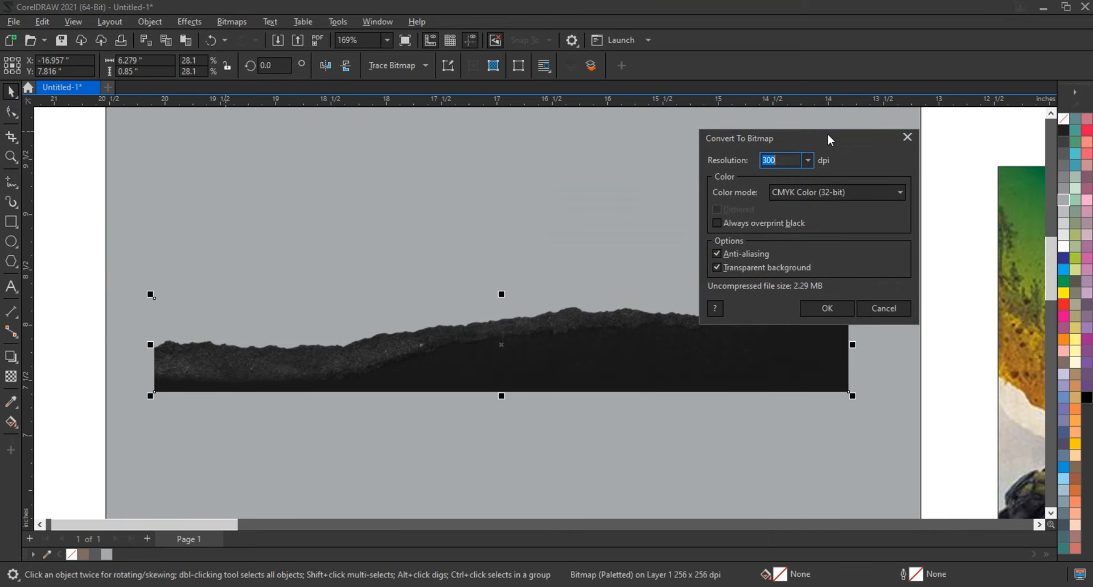
{"action": "left_click", "coordinate": [831, 309]}
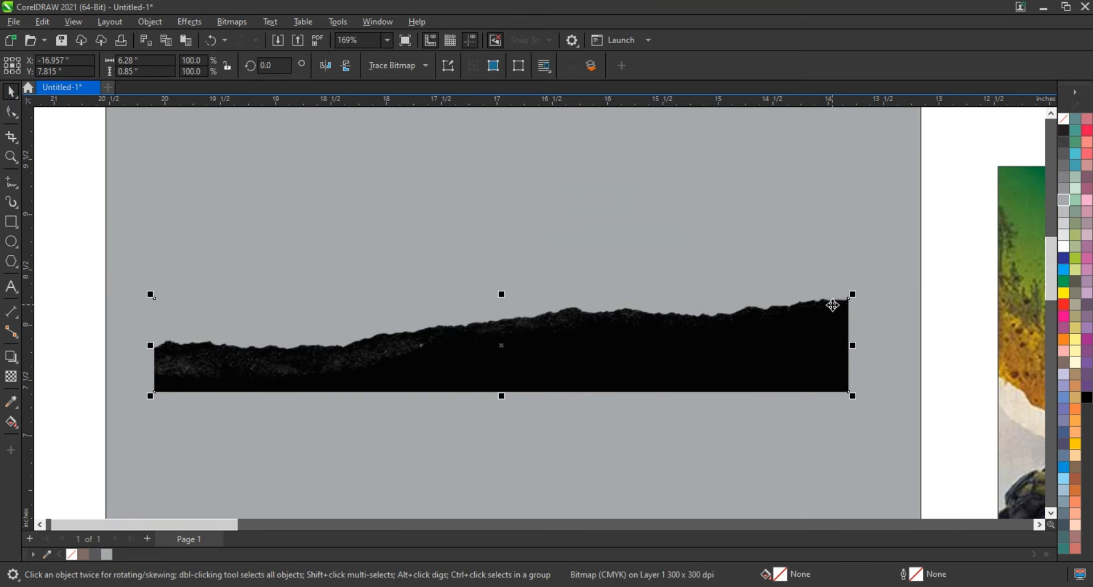
Step: Duplicate the torn strip directly below itself and set the original's brightness to 87, contrast to 18 and intensity to -3
{"action": "left_click_drag", "start_coordinate": [591, 354], "coordinate": [590, 465]}
{"action": "right_click", "coordinate": [589, 465]}
{"action": "left_click", "coordinate": [587, 356]}
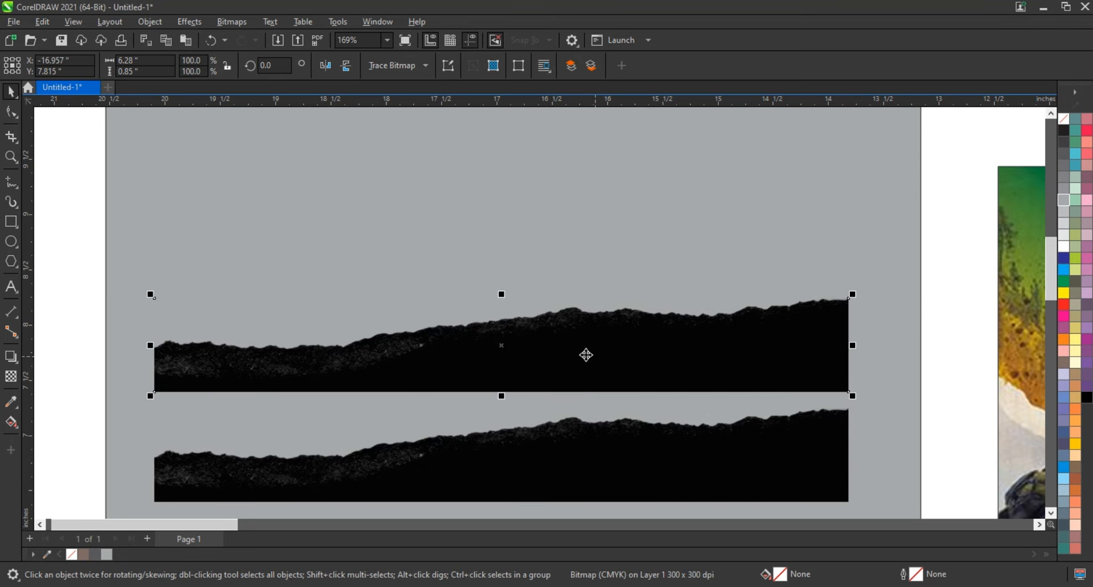
{"action": "left_click", "coordinate": [205, 27]}
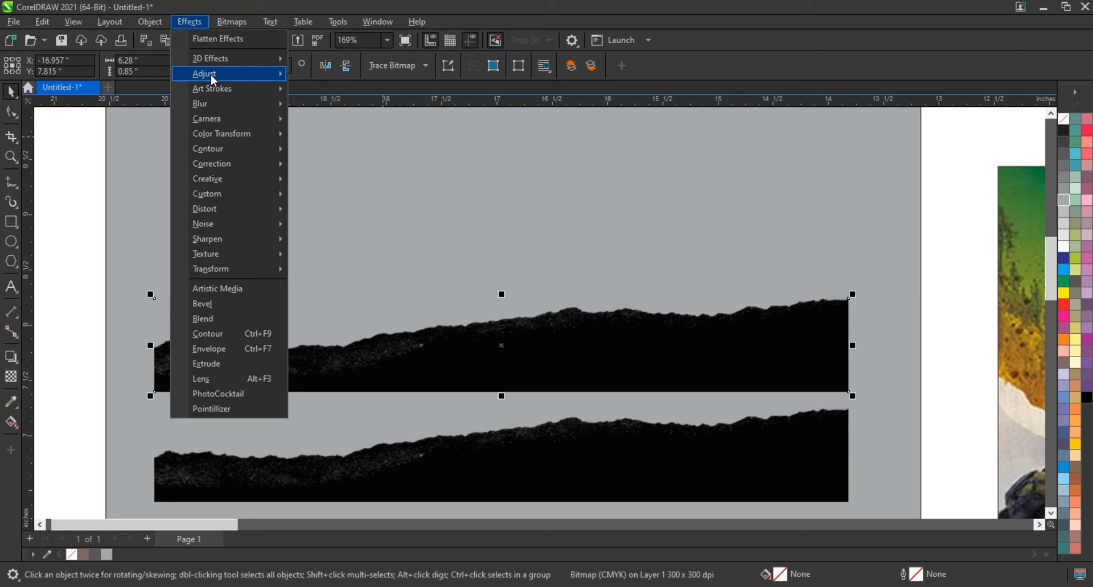
{"action": "mouse_move", "coordinate": [210, 74]}
{"action": "left_click", "coordinate": [356, 188]}
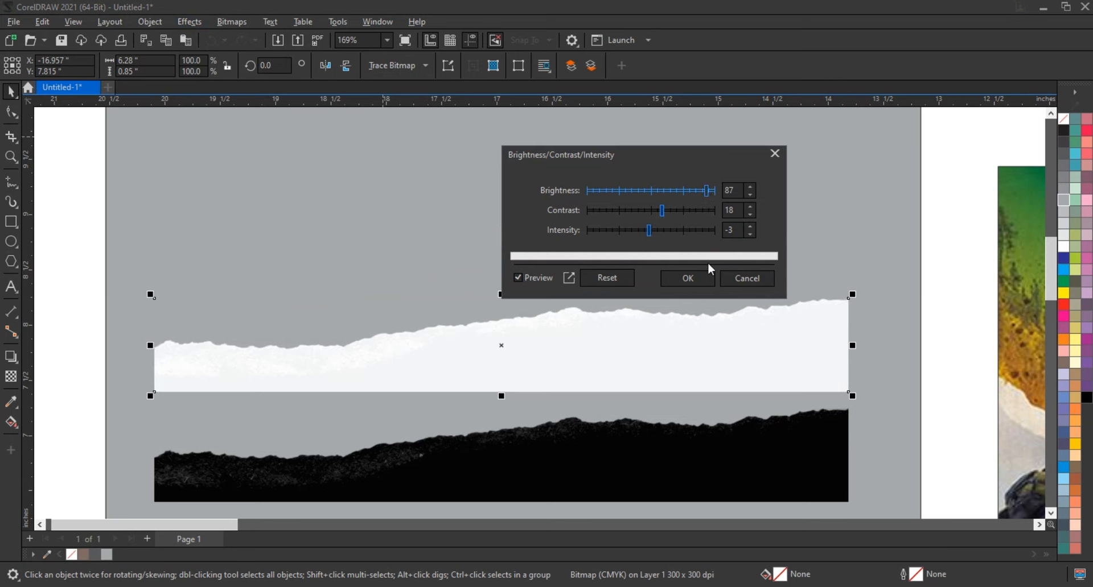
{"action": "left_click", "coordinate": [700, 279]}
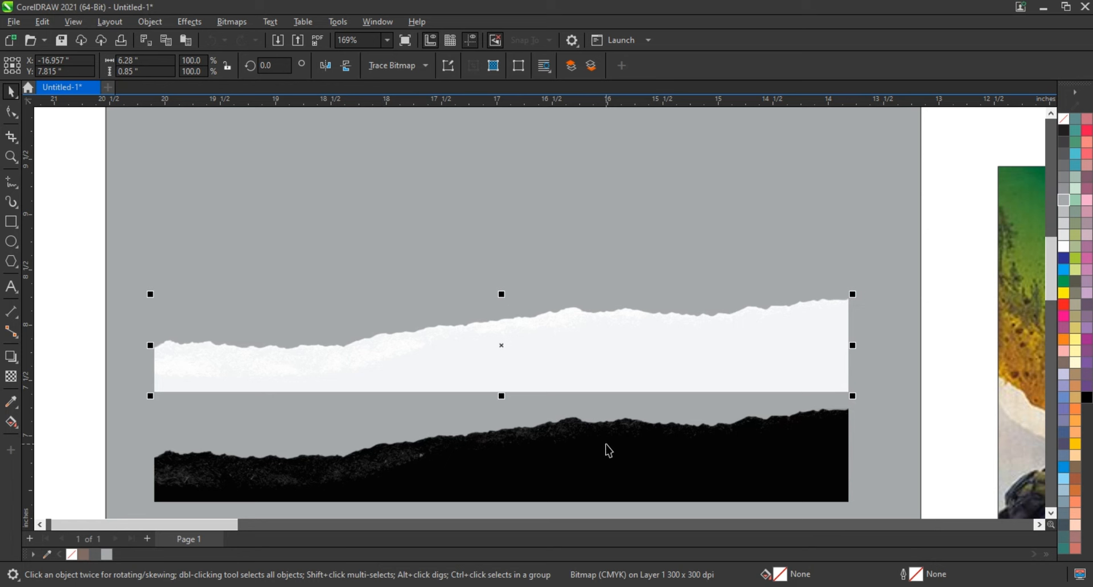
Step: Move the black strip straight up over the white strip, leaving only a thin white torn edge exposed
{"action": "left_click", "coordinate": [608, 448]}
{"action": "key", "text": "Up"}
{"action": "key", "text": "Up"}
{"action": "key", "text": "Up"}
{"action": "key", "text": "Up"}
{"action": "key", "text": "Up"}
{"action": "key", "text": "Up"}
{"action": "key", "text": "Up"}
{"action": "key", "text": "Up"}
{"action": "key", "text": "Up"}
{"action": "key", "text": "Up"}
{"action": "key", "text": "Up"}
{"action": "key", "text": "Up"}
{"action": "key", "text": "Up"}
{"action": "key", "text": "Up"}
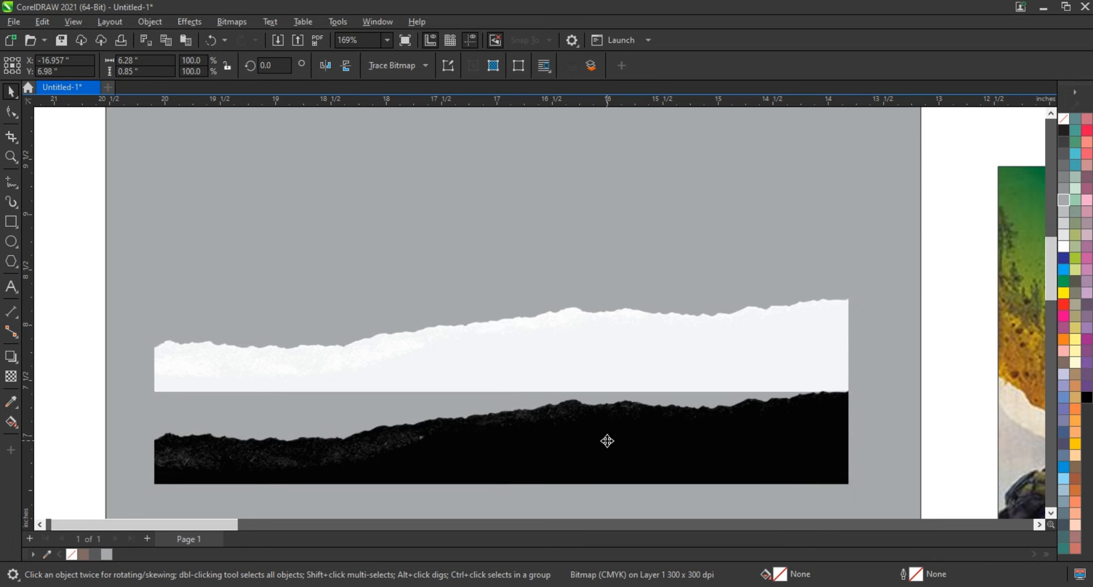
{"action": "left_click_drag", "start_coordinate": [607, 441], "coordinate": [609, 382]}
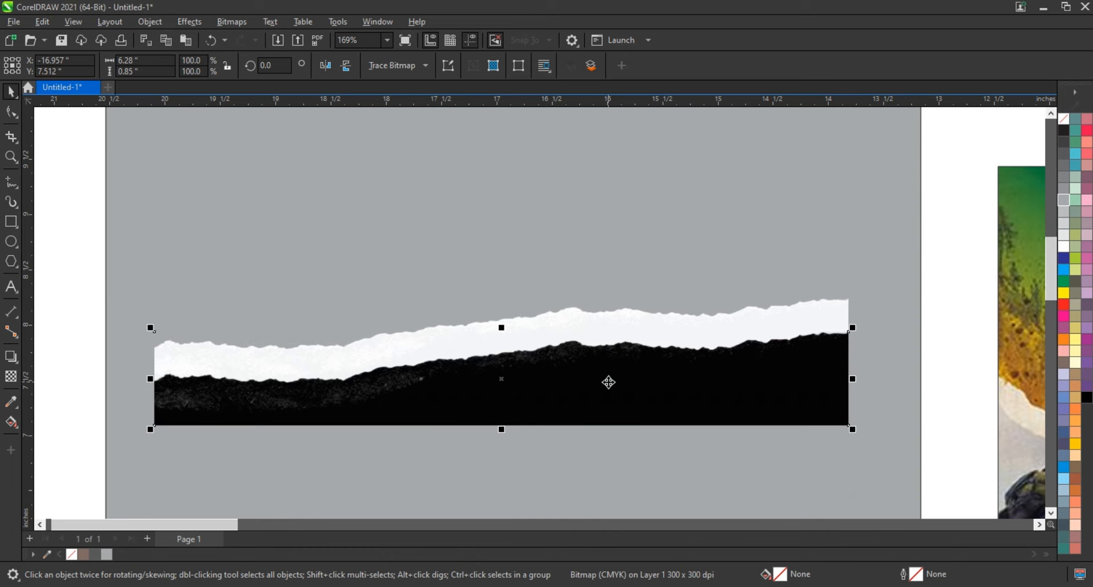
{"action": "key", "text": "Up"}
{"action": "key", "text": "Up"}
{"action": "key", "text": "Up"}
{"action": "key", "text": "Up"}
{"action": "key", "text": "Up"}
{"action": "key", "text": "Up"}
{"action": "key", "text": "Up"}
{"action": "key", "text": "Up"}
{"action": "key", "text": "Up"}
{"action": "key", "text": "Up"}
{"action": "key", "text": "Up"}
{"action": "key", "text": "Up"}
{"action": "key", "text": "Up"}
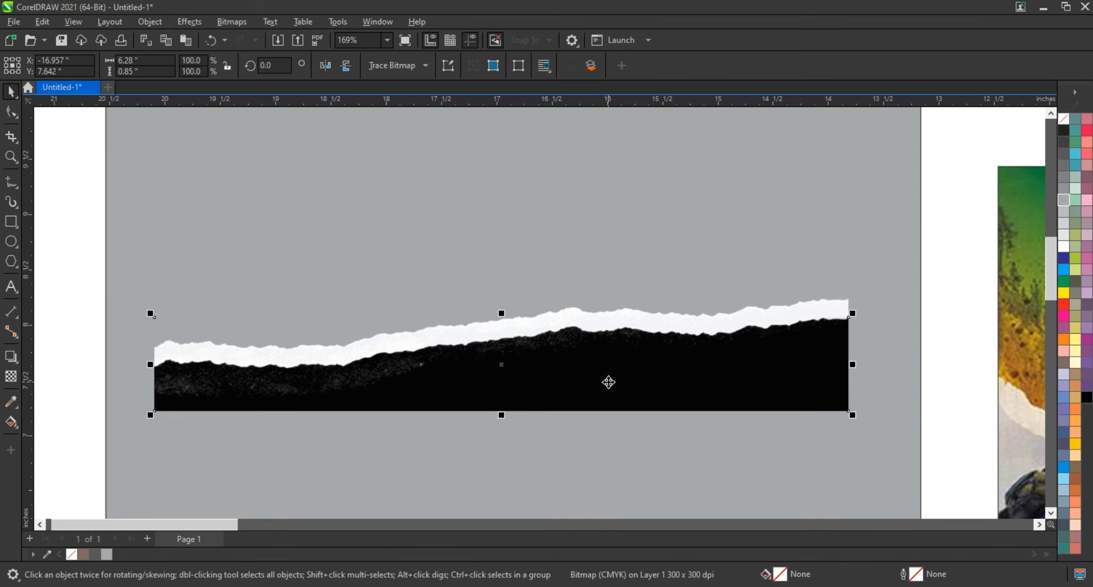
{"action": "key", "text": "Up"}
{"action": "key", "text": "Up"}
{"action": "key", "text": "Up"}
{"action": "key", "text": "Up"}
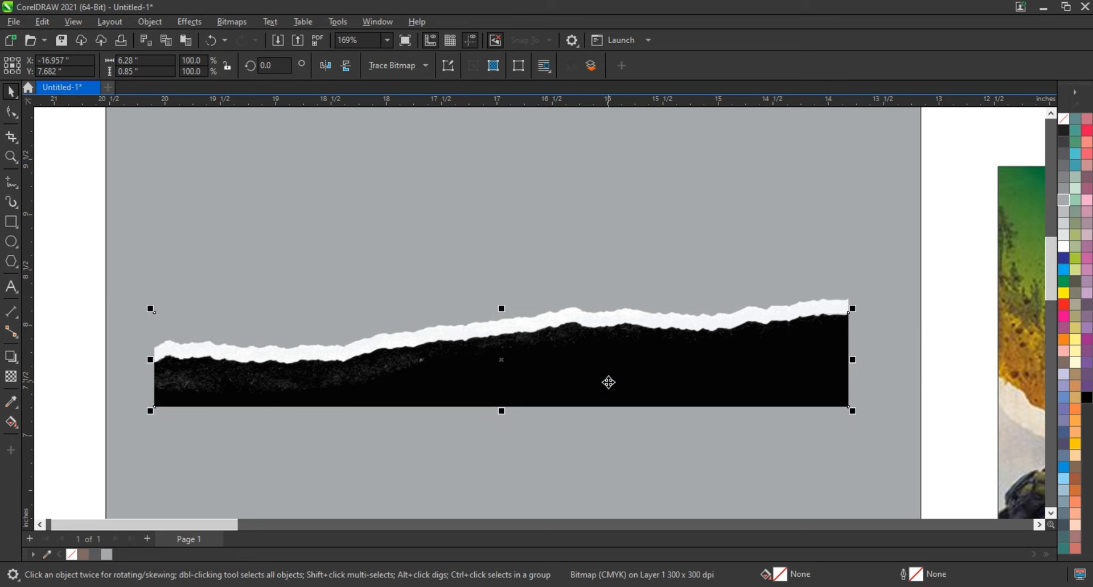
{"action": "left_click", "coordinate": [120, 323]}
Step: Draw a closed four-sided freehand shape about 6.25 by 3.14 inches, extending down from the black strip at its full width
{"action": "scroll", "coordinate": [495, 248], "scroll_direction": "down", "scroll_amount": 2}
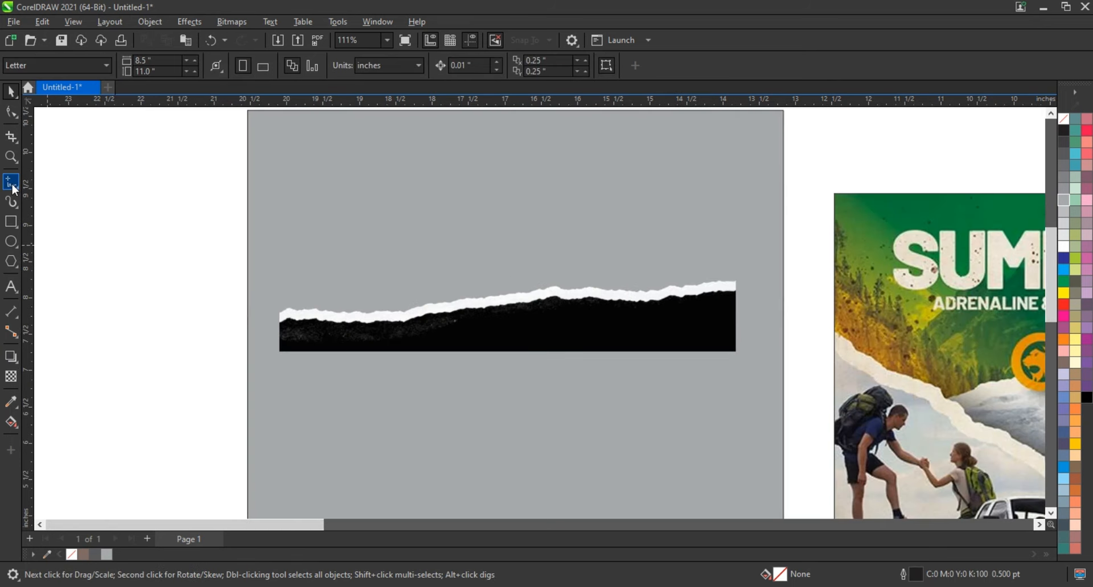
{"action": "key", "text": "F5"}
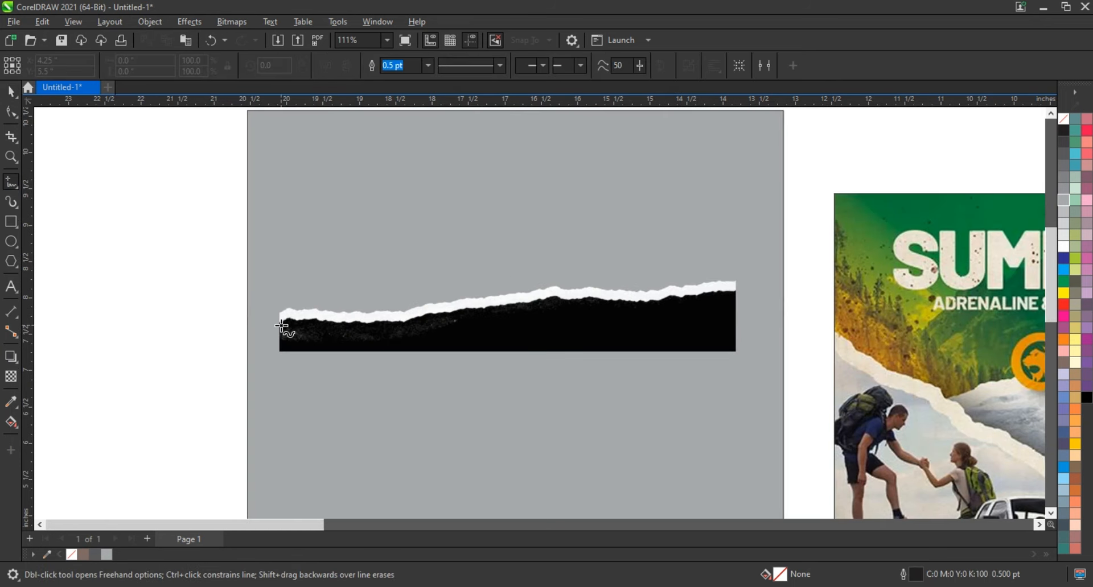
{"action": "left_click", "coordinate": [280, 326]}
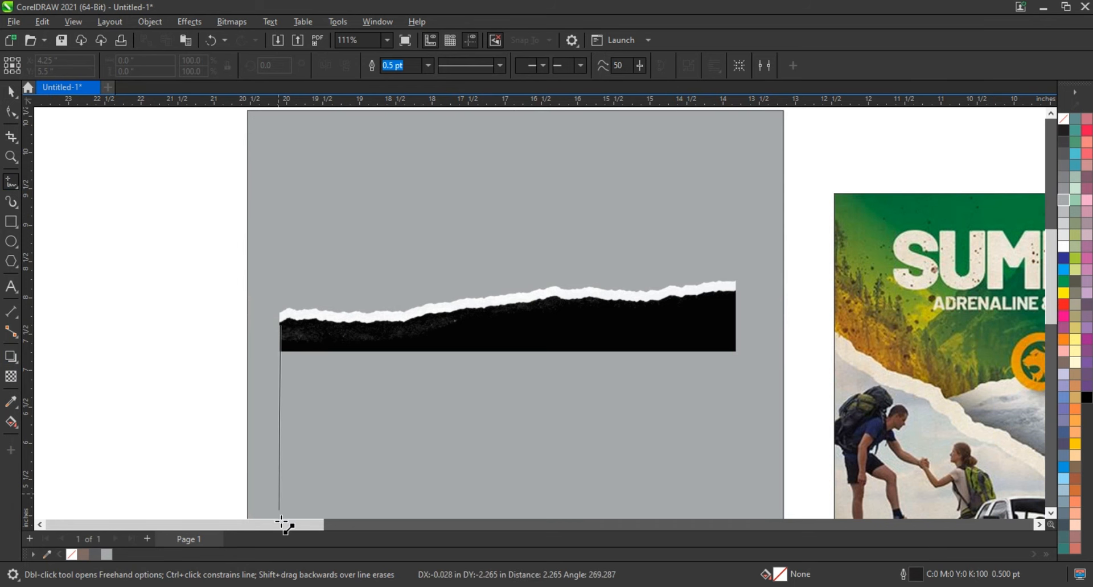
{"action": "double_click", "coordinate": [279, 500]}
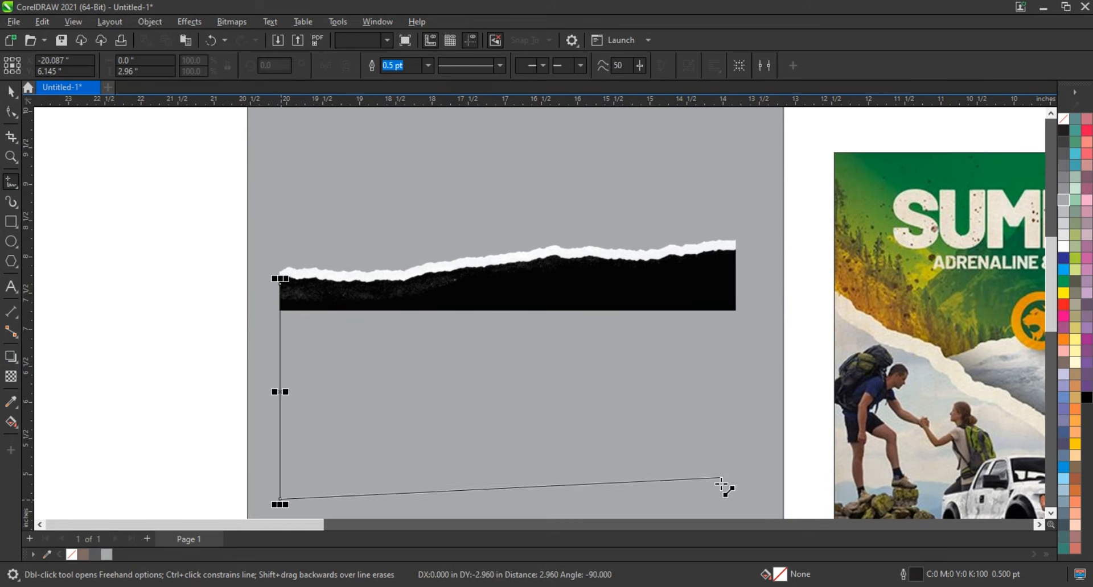
{"action": "double_click", "coordinate": [732, 495]}
{"action": "left_click", "coordinate": [734, 279]}
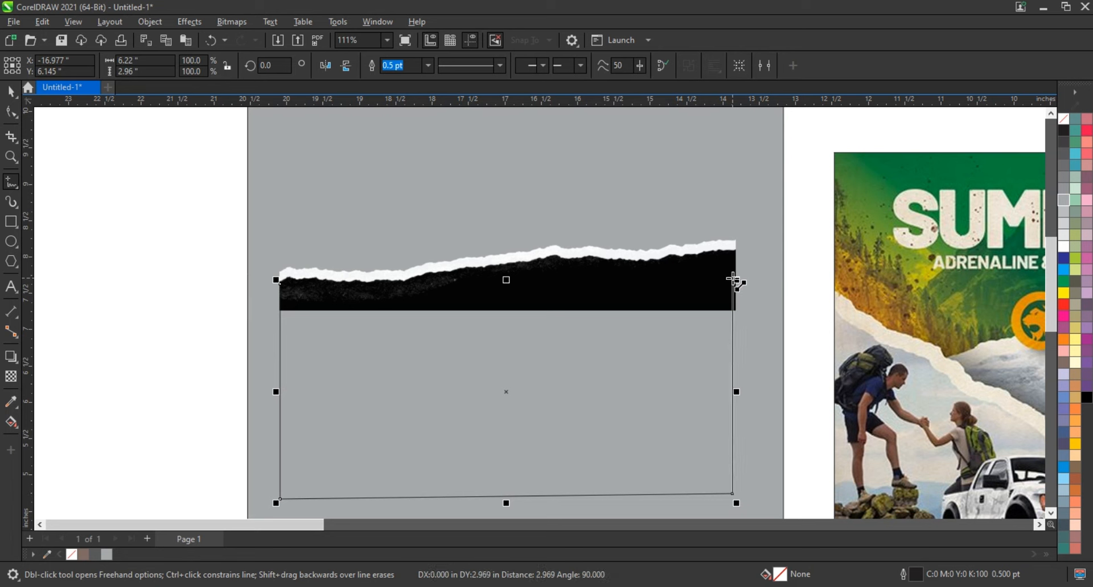
{"action": "left_click", "coordinate": [736, 273]}
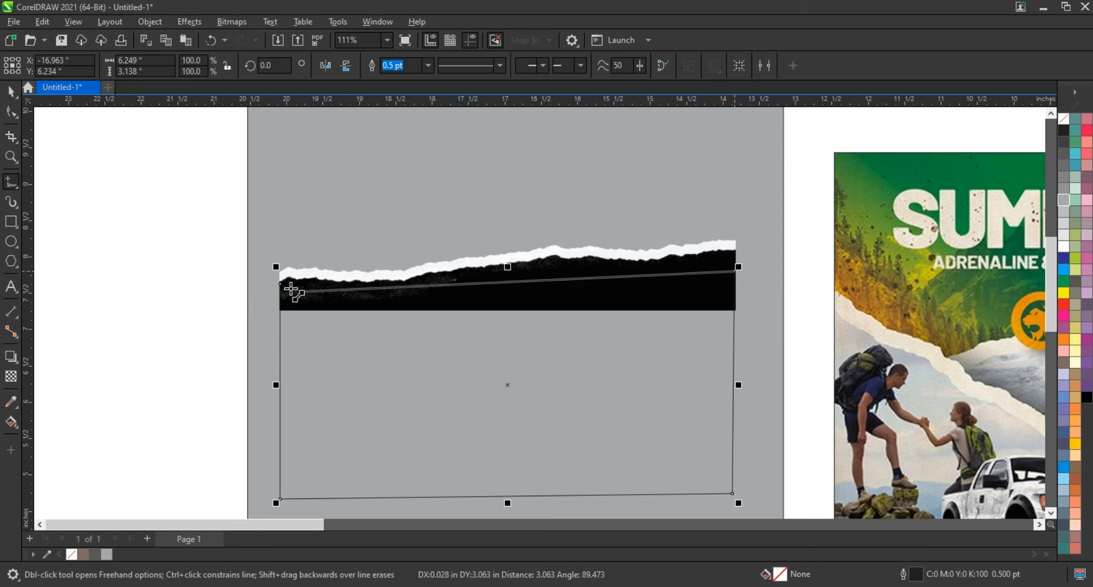
{"action": "left_click", "coordinate": [281, 284]}
Step: Add a node to the shape's upper edge, pull it slightly down within the black strip, and fill the shape with black
{"action": "left_click", "coordinate": [11, 112]}
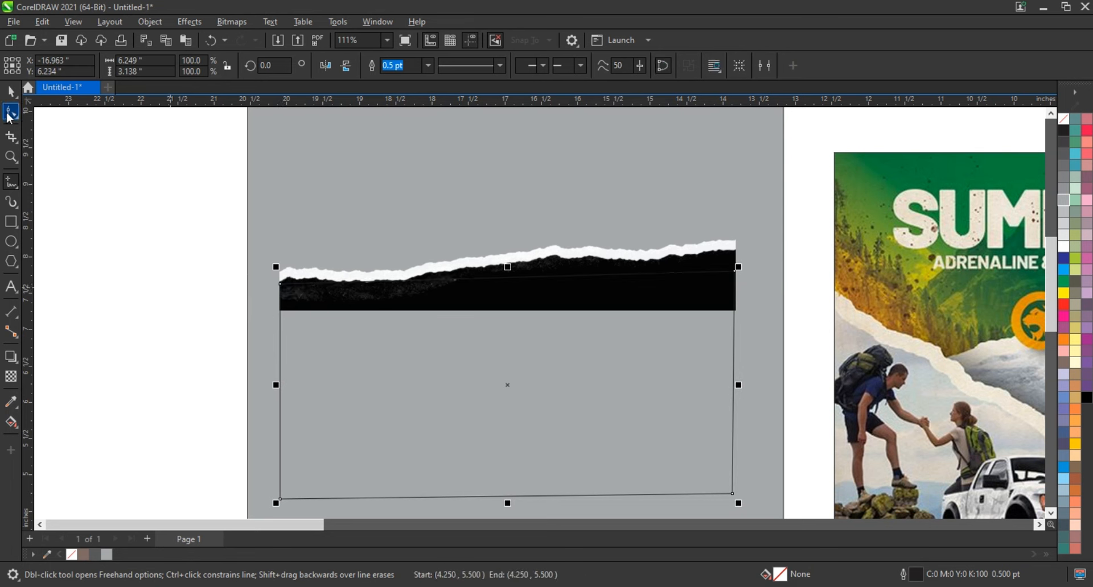
{"action": "double_click", "coordinate": [398, 282]}
{"action": "left_click_drag", "start_coordinate": [398, 281], "coordinate": [398, 292]}
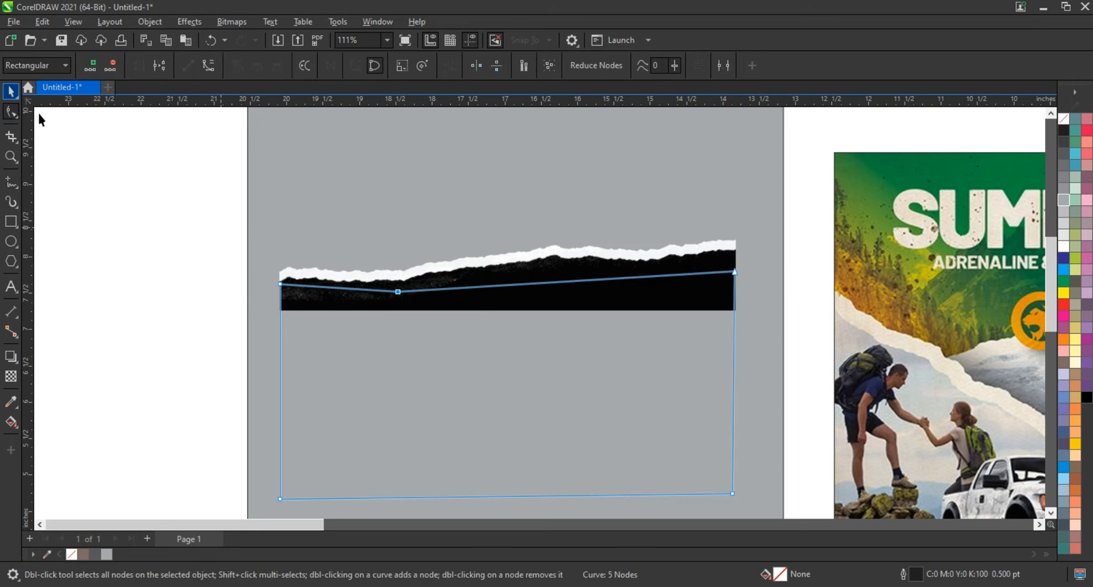
{"action": "left_click", "coordinate": [11, 92]}
{"action": "left_click", "coordinate": [1086, 398]}
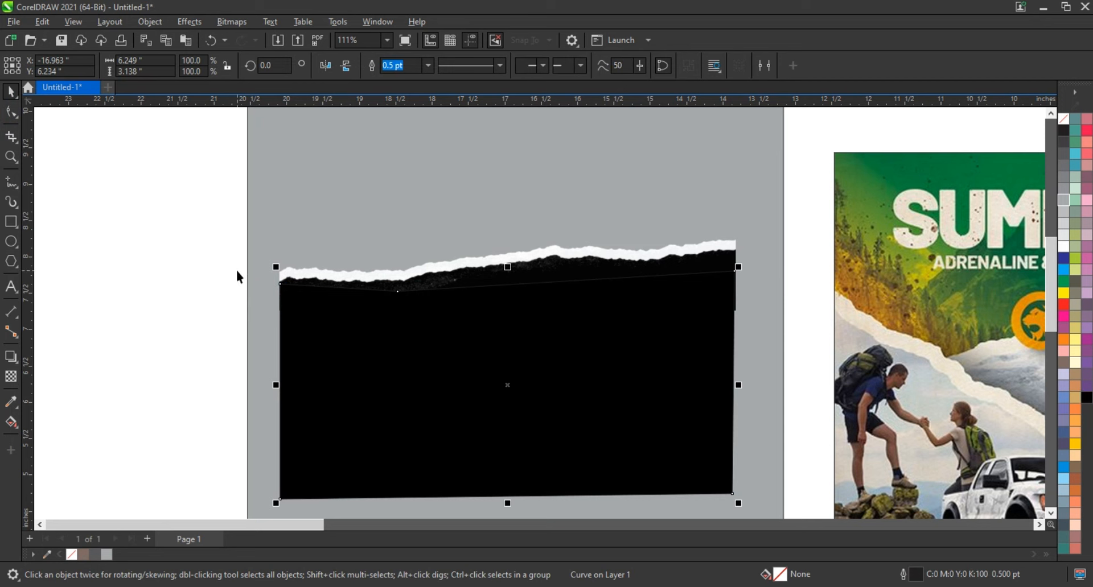
Step: Select the black shape together with both torn strips and remove their outlines
{"action": "left_click", "coordinate": [587, 250]}
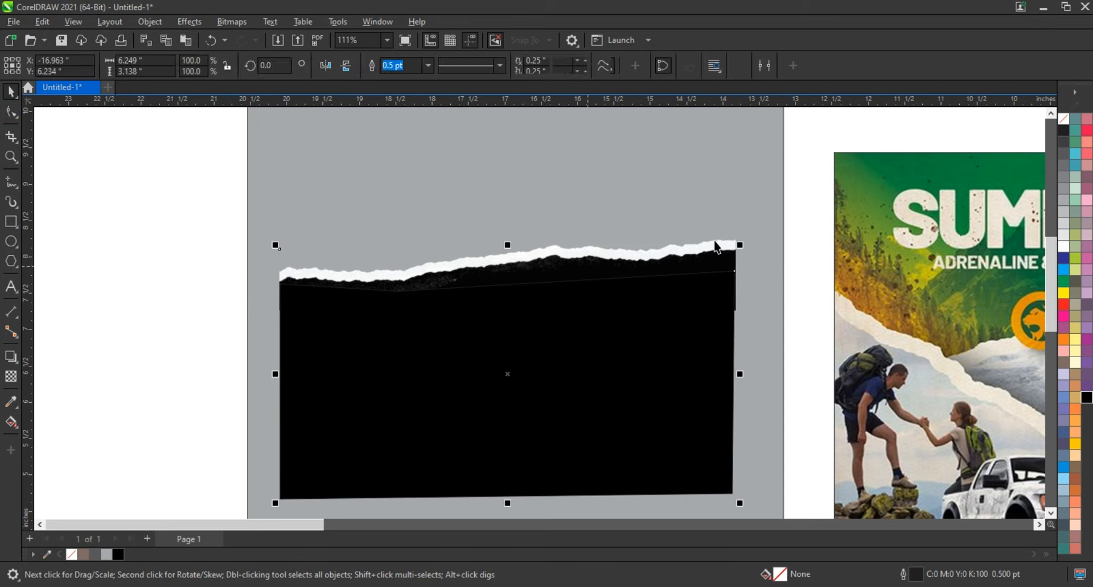
{"action": "left_click", "coordinate": [726, 261]}
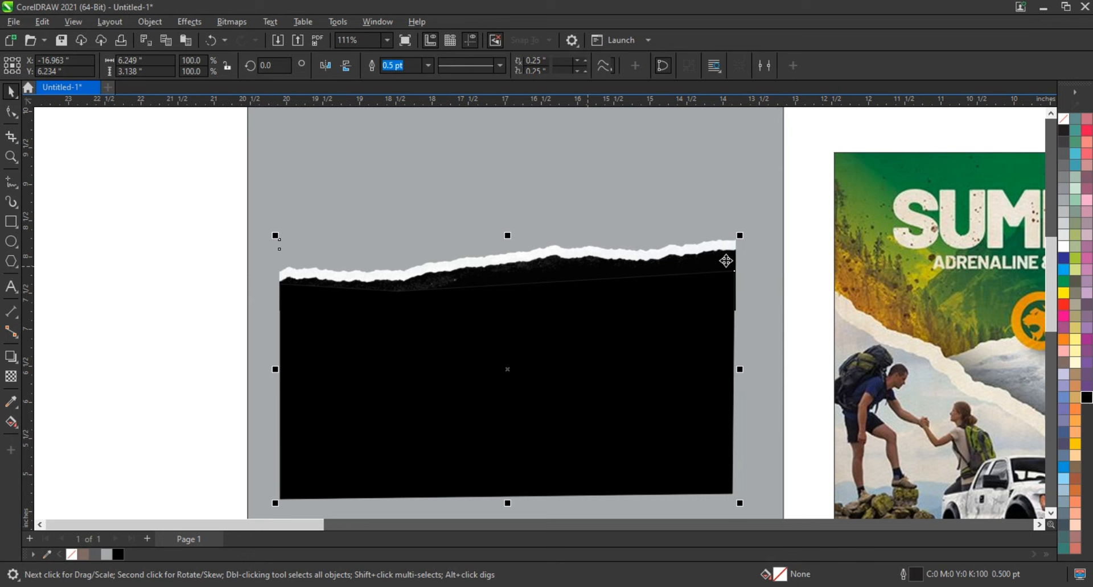
{"action": "right_click", "coordinate": [1064, 125]}
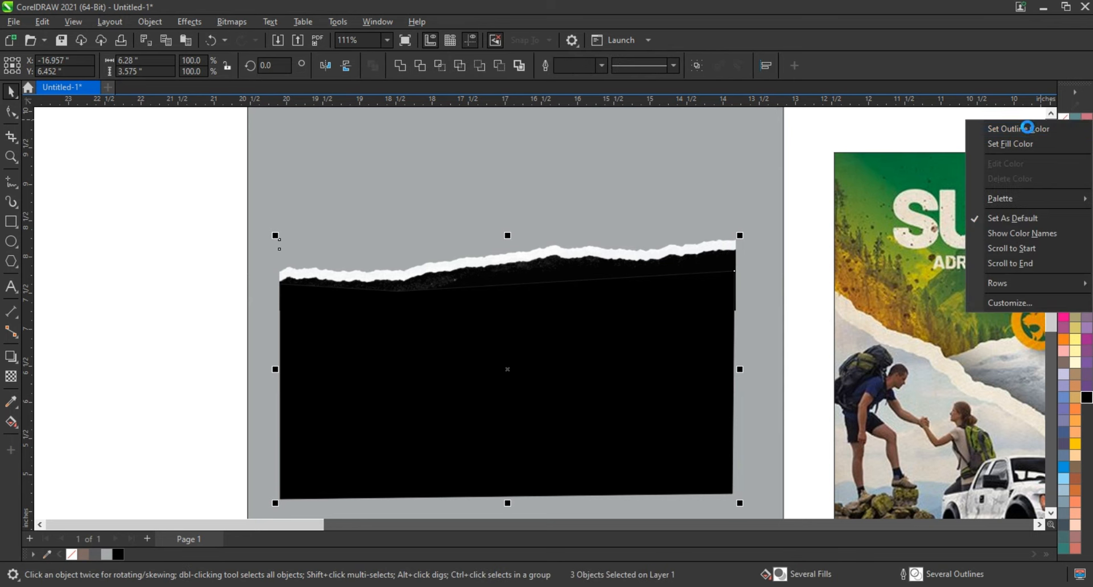
{"action": "left_click", "coordinate": [1030, 129]}
{"action": "scroll", "coordinate": [413, 352], "scroll_direction": "down", "scroll_amount": 3}
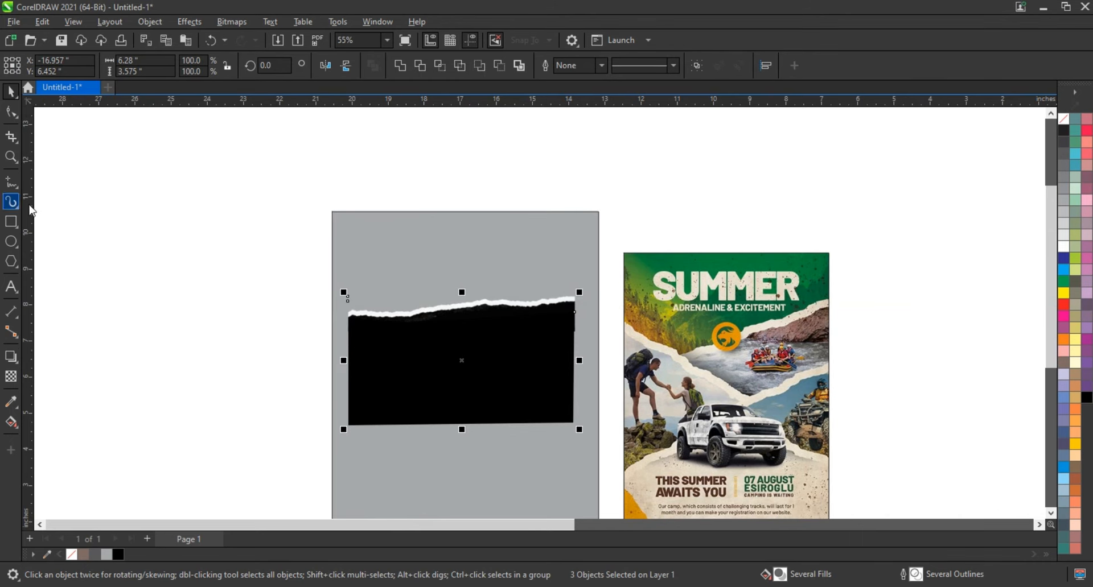
{"action": "left_click", "coordinate": [13, 158]}
{"action": "left_click_drag", "start_coordinate": [894, 470], "coordinate": [895, 471]}
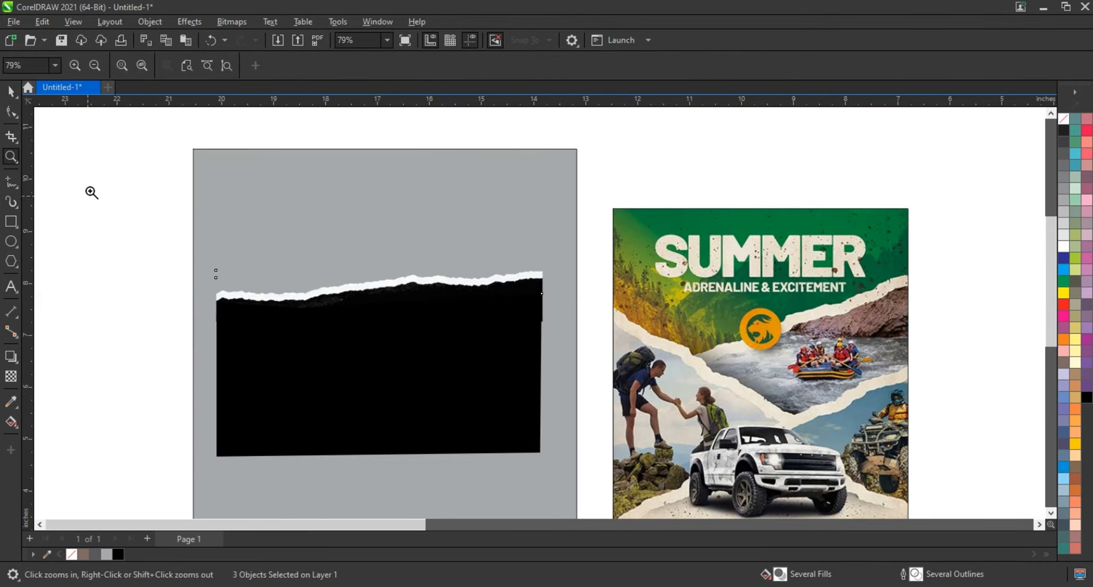
Step: Enlarge the black panel and torn strips to about 7.37 inches wide and flip them vertically so the torn edge faces down
{"action": "key", "text": "space"}
{"action": "left_click_drag", "start_coordinate": [547, 458], "coordinate": [570, 481]}
{"action": "key", "text": "ctrl+z"}
{"action": "left_click_drag", "start_coordinate": [144, 228], "coordinate": [581, 492]}
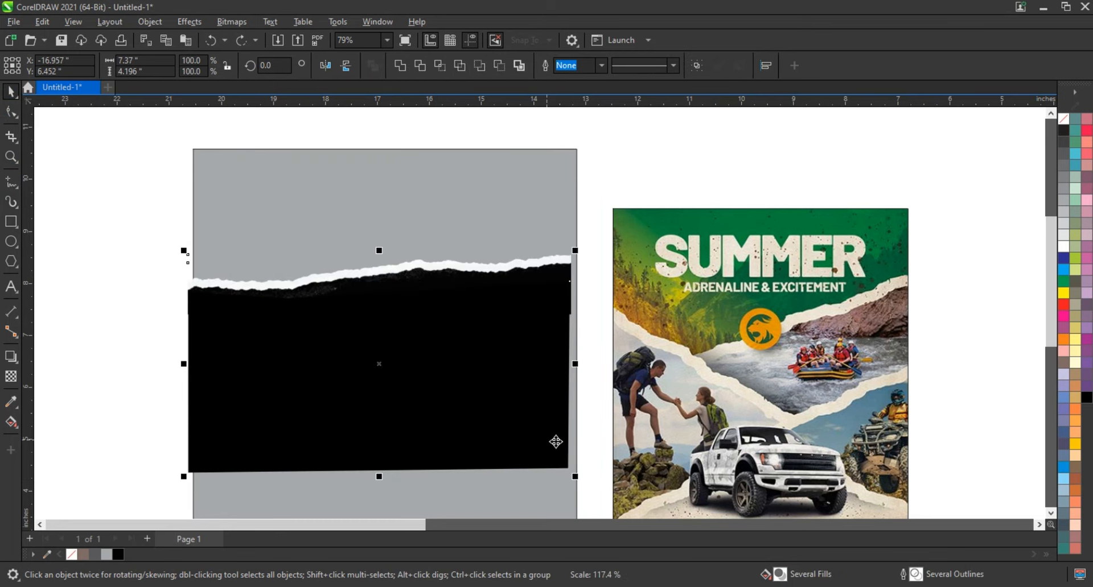
{"action": "left_click", "coordinate": [345, 66]}
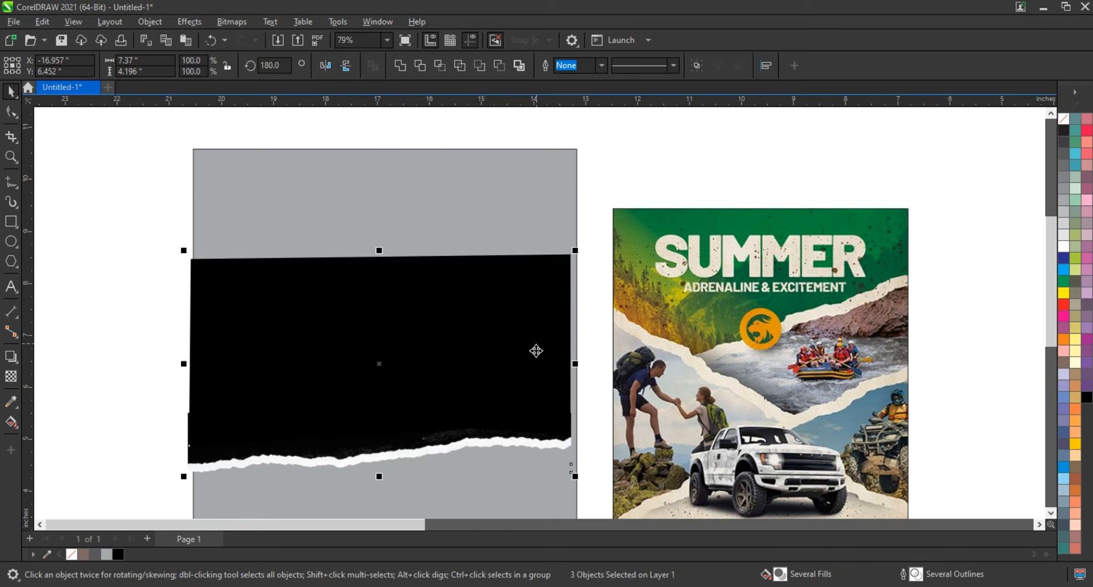
Step: Lower the white torn strip beneath the black panel to expose a thicker white edge
{"action": "left_click", "coordinate": [556, 449]}
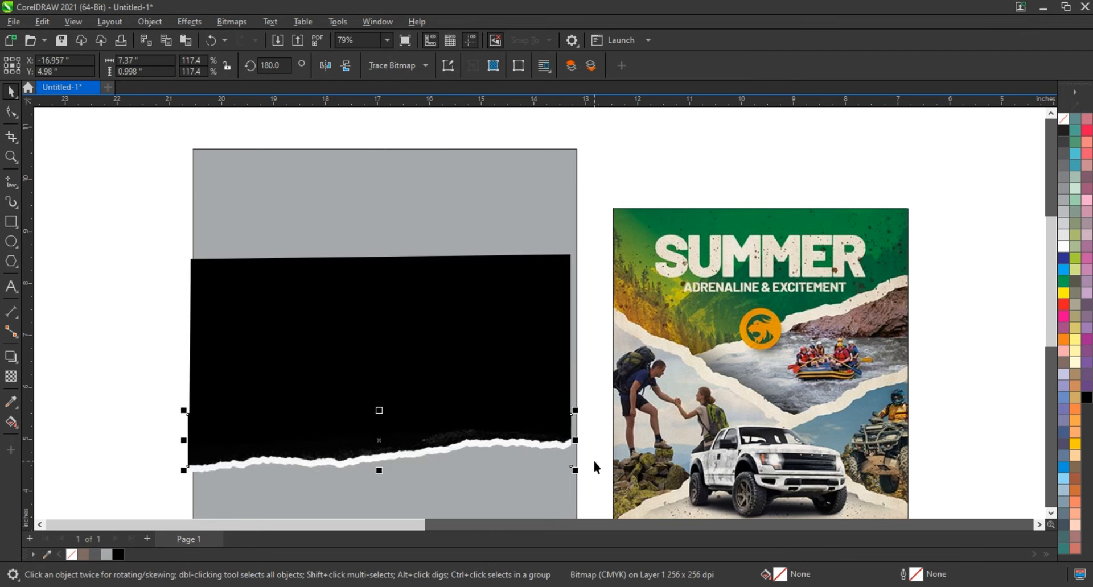
{"action": "left_click", "coordinate": [553, 458]}
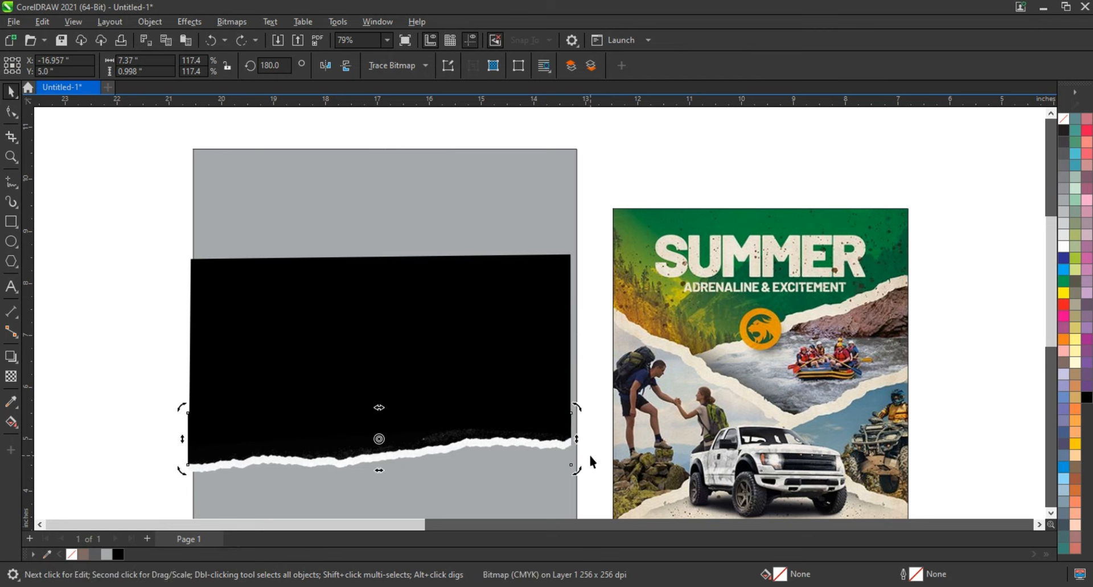
{"action": "left_click", "coordinate": [564, 449]}
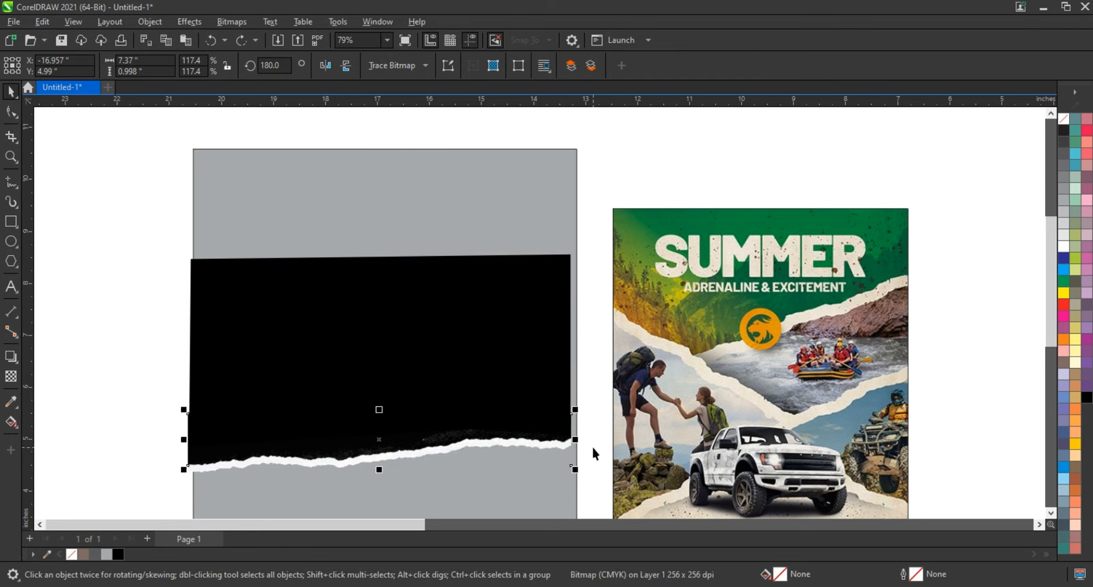
{"action": "key", "text": "ctrl+z"}
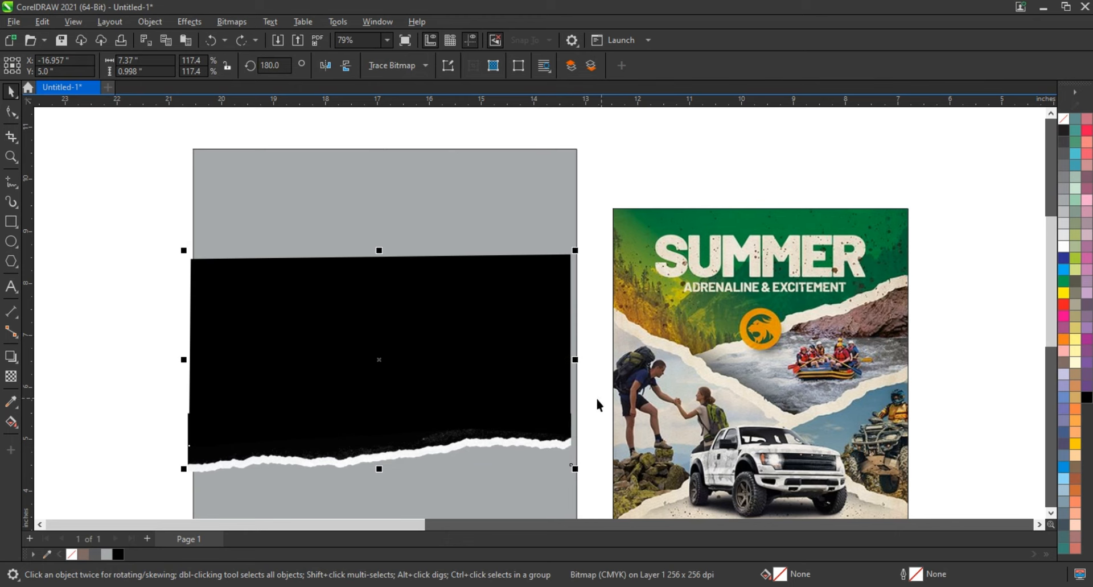
{"action": "left_click_drag", "start_coordinate": [596, 398], "coordinate": [123, 518]}
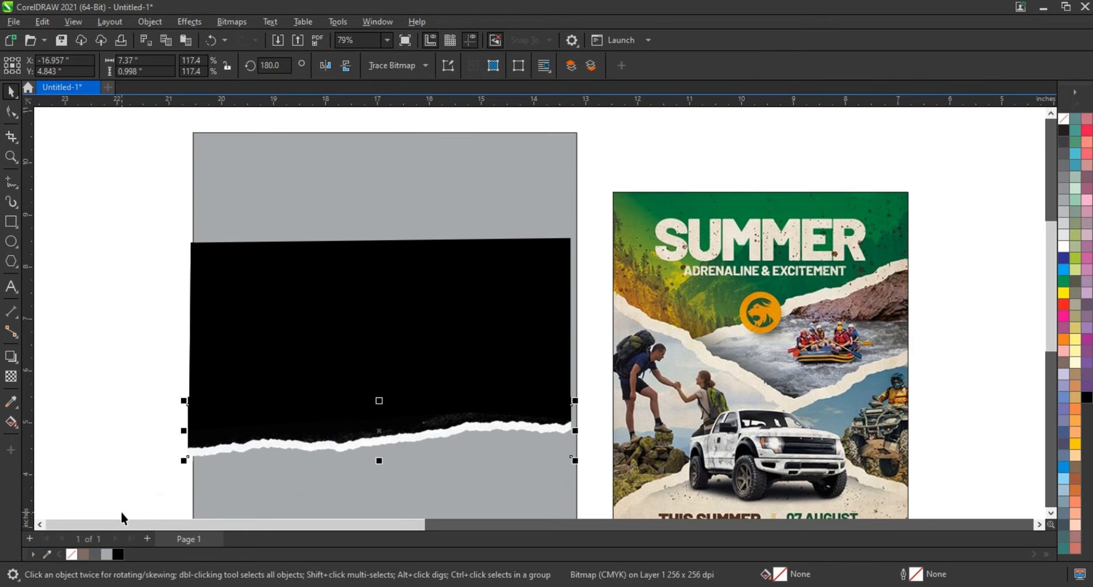
{"action": "key", "text": "Down"}
{"action": "key", "text": "Down"}
{"action": "key", "text": "Down"}
{"action": "key", "text": "Down"}
{"action": "key", "text": "Down"}
{"action": "key", "text": "Down"}
{"action": "key", "text": "Down"}
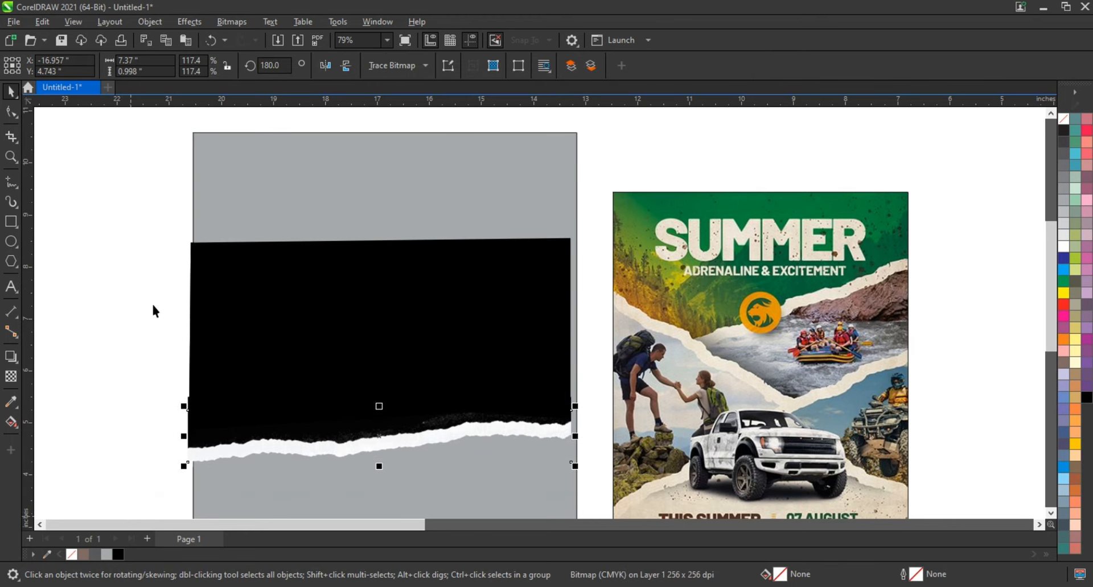
Step: Group the black panel with its torn strips, rotate the group about 15.9 degrees, and position it over the poster's upper part
{"action": "left_click_drag", "start_coordinate": [147, 206], "coordinate": [604, 497]}
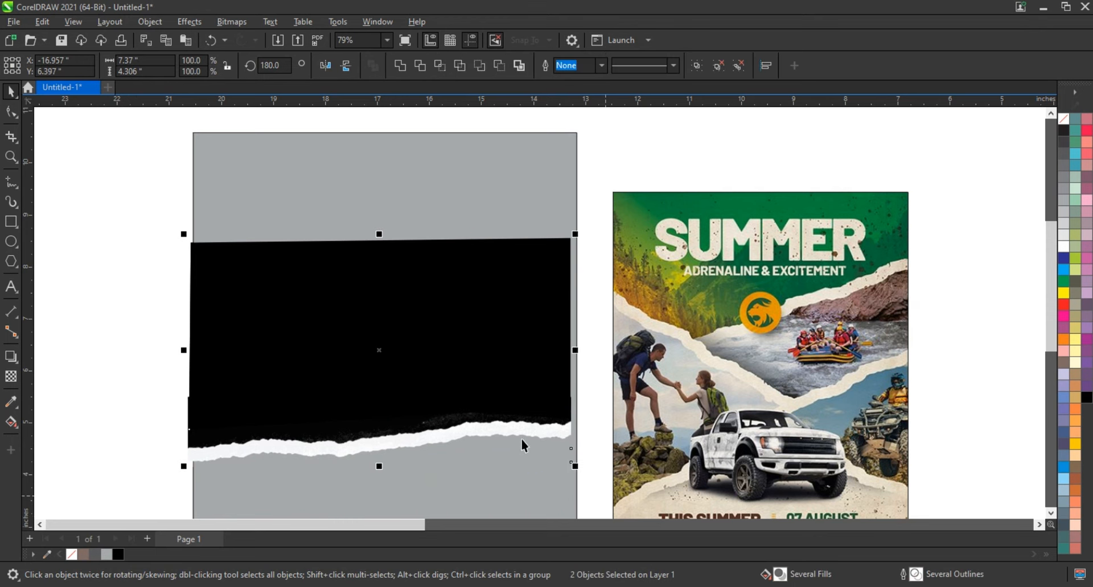
{"action": "key", "text": "ctrl+g"}
{"action": "left_click", "coordinate": [501, 385]}
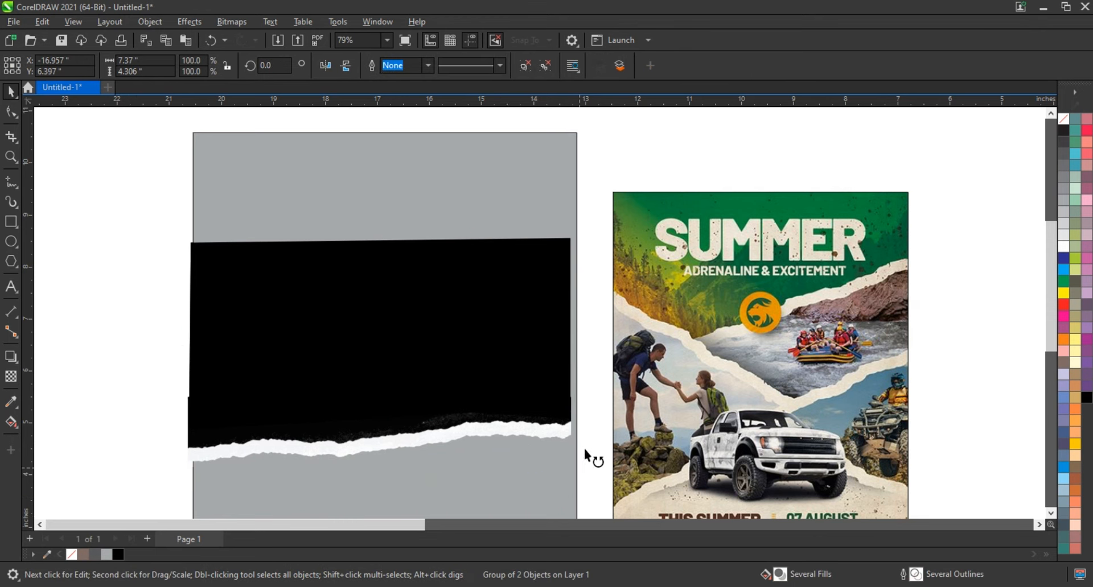
{"action": "left_click_drag", "start_coordinate": [584, 448], "coordinate": [605, 389]}
{"action": "mouse_move", "coordinate": [512, 233]}
{"action": "left_mouse_down"}
{"action": "mouse_move", "coordinate": [517, 203]}
{"action": "mouse_move", "coordinate": [532, 215]}
{"action": "mouse_move", "coordinate": [522, 245]}
{"action": "left_mouse_up"}
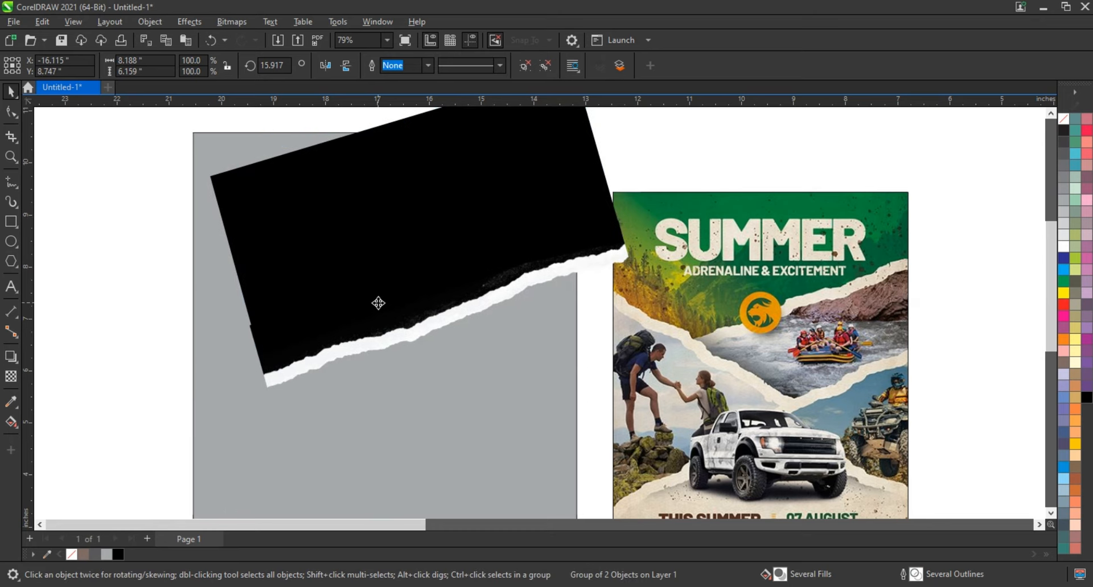
{"action": "left_click_drag", "start_coordinate": [379, 304], "coordinate": [389, 326]}
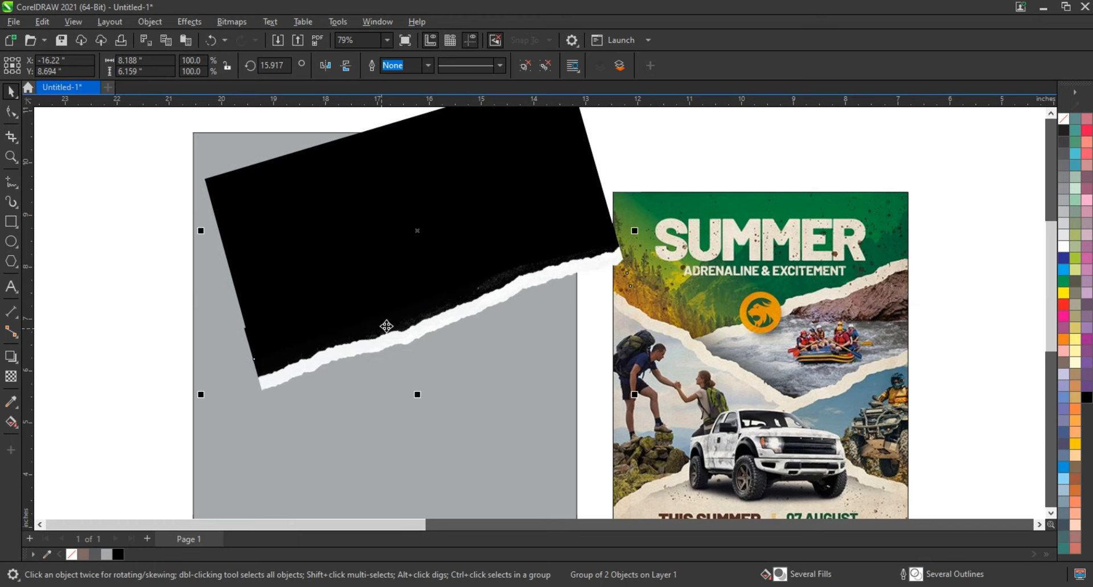
Step: Place a copy of the torn panel, flipped both ways and enlarged to about 9.68 inches wide, over the poster's lower part
{"action": "left_click", "coordinate": [386, 327]}
{"action": "left_click", "coordinate": [442, 203]}
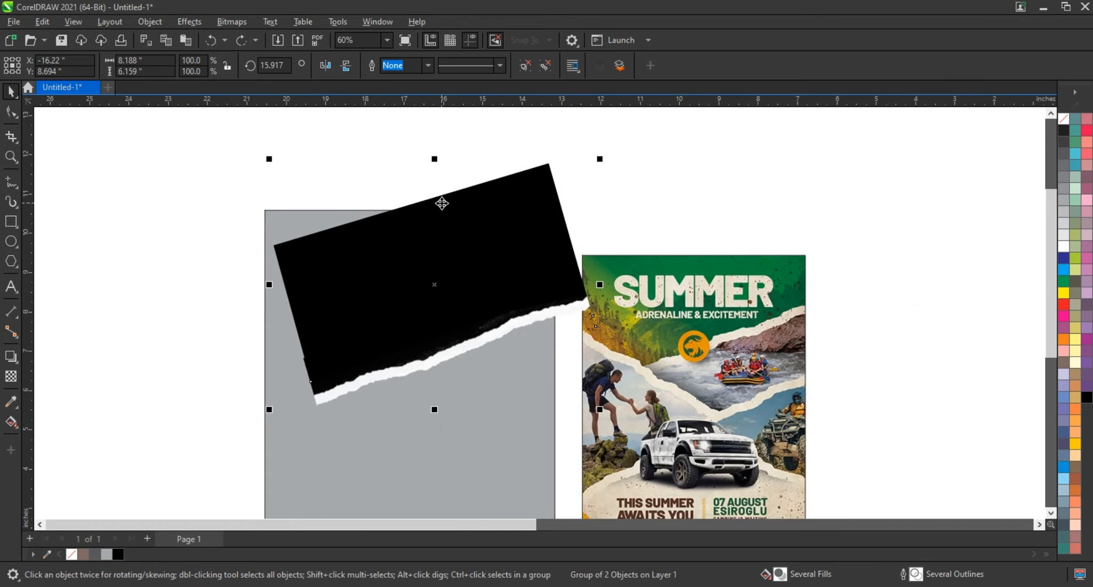
{"action": "left_click", "coordinate": [326, 66]}
{"action": "left_click", "coordinate": [346, 66]}
{"action": "left_click_drag", "start_coordinate": [493, 226], "coordinate": [548, 428]}
{"action": "key", "text": "shift+F4"}
{"action": "left_click_drag", "start_coordinate": [624, 378], "coordinate": [648, 386]}
{"action": "left_click", "coordinate": [304, 434]}
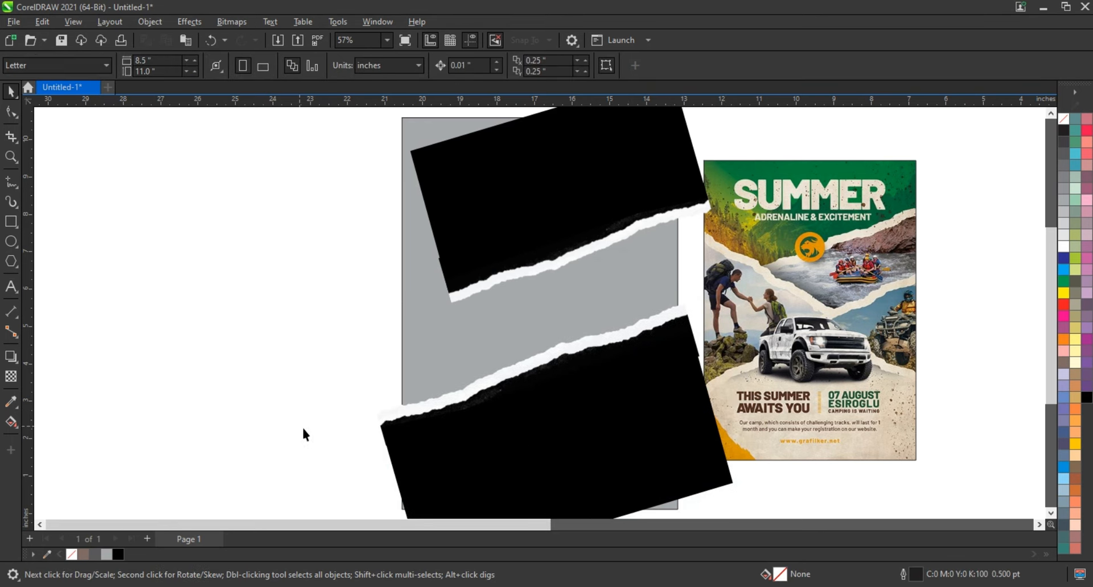
Step: Place two copies of the lower panel turned to about 152.3 degrees, with torn edges descending from the left side to the lower right
{"action": "left_click", "coordinate": [562, 452]}
{"action": "left_click", "coordinate": [592, 402]}
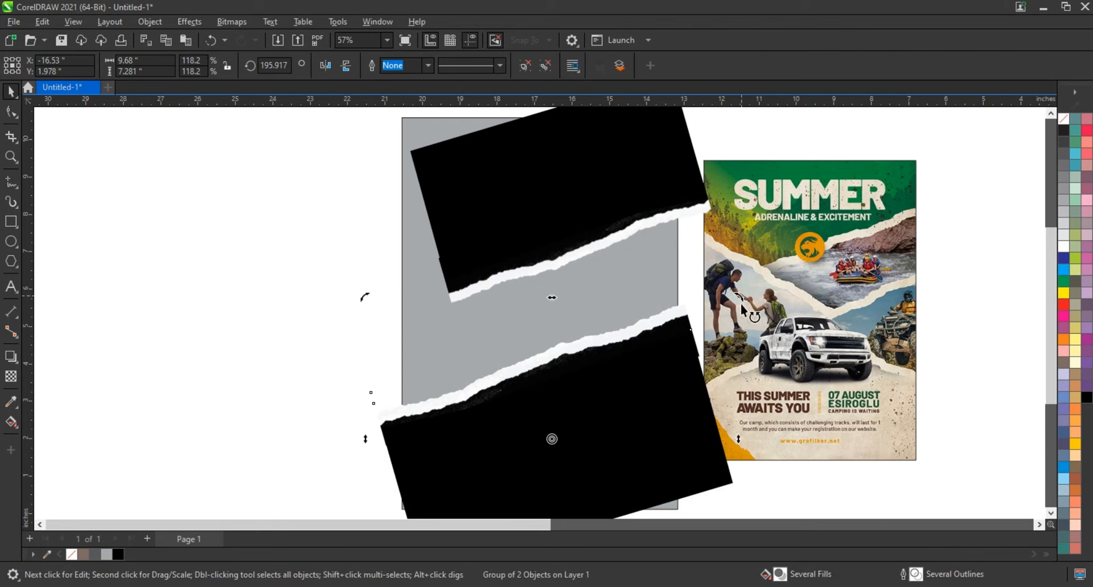
{"action": "left_click_drag", "start_coordinate": [745, 307], "coordinate": [445, 322]}
{"action": "left_click", "coordinate": [708, 453]}
{"action": "left_click", "coordinate": [316, 351]}
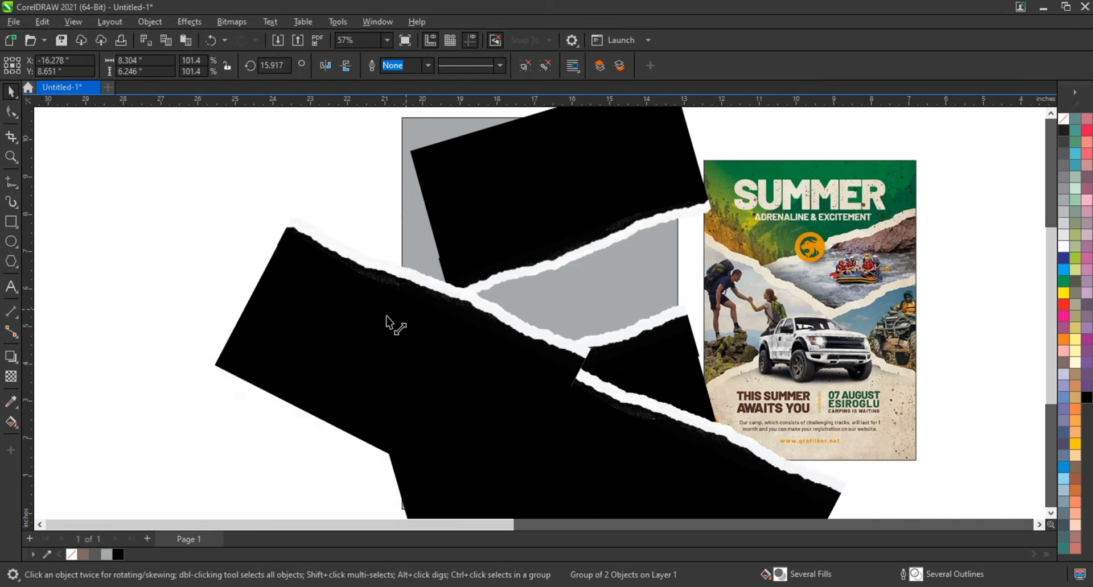
Step: Shift the upper torn panel left and enlarge it to about 9.28 inches wide so it spans the poster
{"action": "left_click_drag", "start_coordinate": [556, 222], "coordinate": [509, 216]}
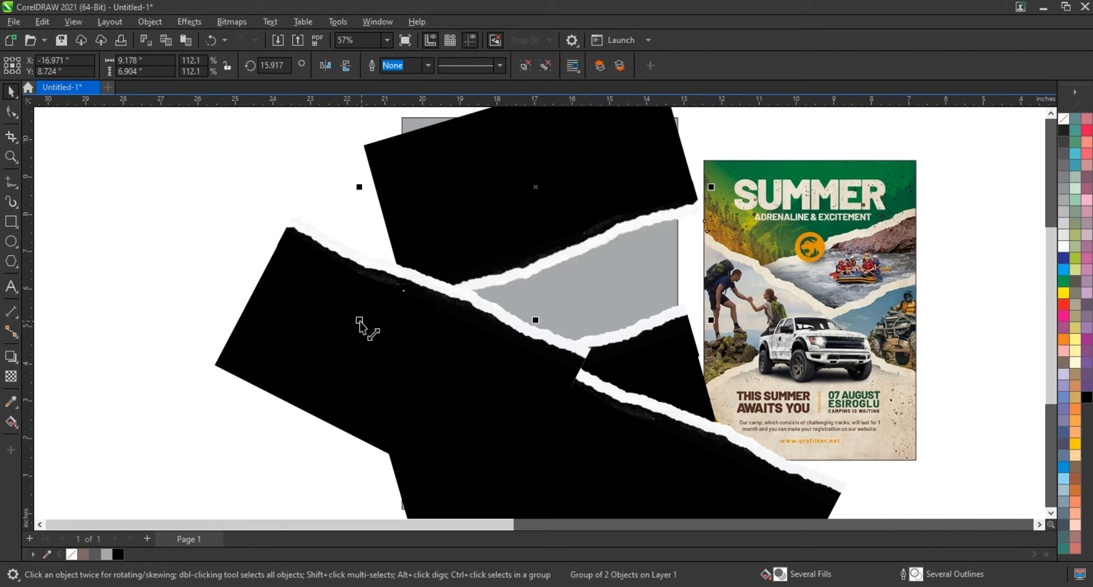
{"action": "left_click_drag", "start_coordinate": [360, 321], "coordinate": [356, 324]}
Step: Restack the left torn panel behind the lower panel so the lower panel's white edge lies over it
{"action": "left_click", "coordinate": [458, 370]}
{"action": "key", "text": "shift+Page_Down"}
{"action": "key", "text": "shift+Page_Up"}
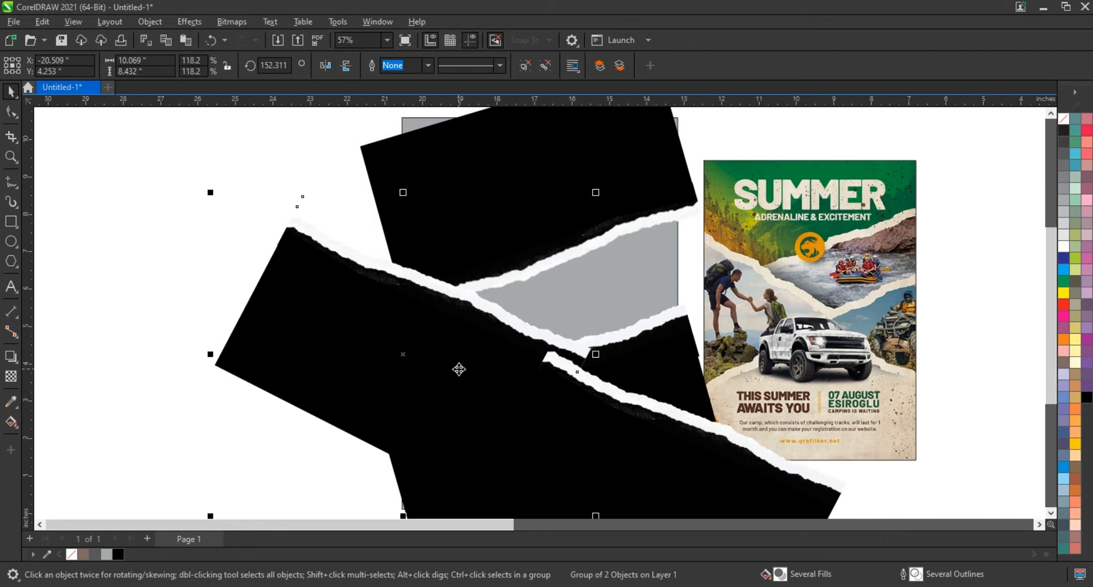
{"action": "key", "text": "ctrl+Page_Down"}
{"action": "key", "text": "ctrl+Page_Down"}
{"action": "key", "text": "ctrl+Page_Up"}
Step: Nudge the left torn panel slightly left and down so its white edge aligns with the lower-right panel's edge
{"action": "key", "text": "Left"}
{"action": "key", "text": "Left"}
{"action": "key", "text": "Left"}
{"action": "key", "text": "Left"}
{"action": "key", "text": "Left"}
{"action": "key", "text": "Left"}
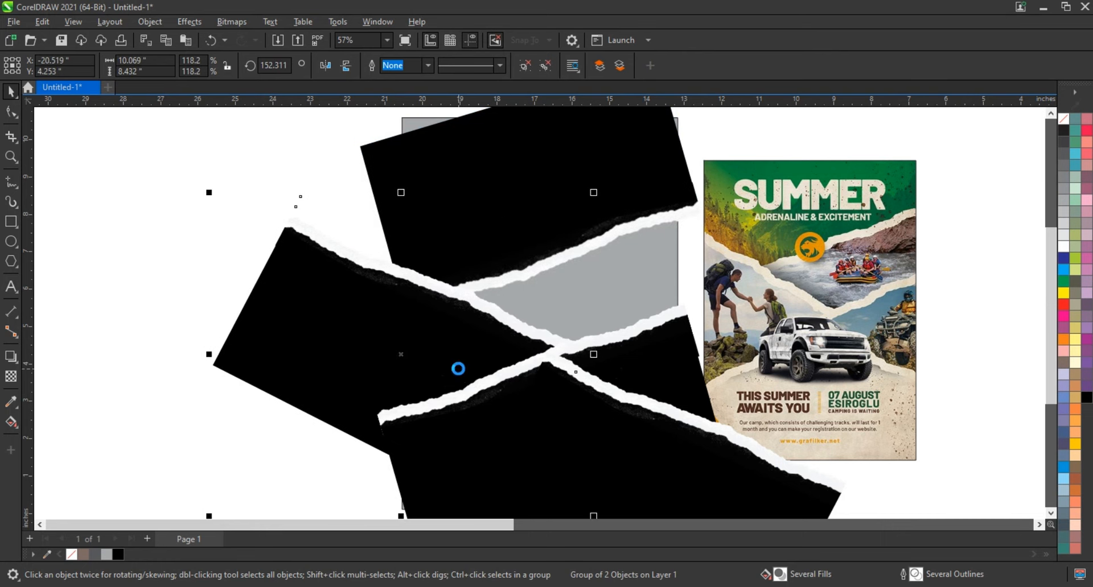
{"action": "key", "text": "Down"}
{"action": "key", "text": "Down"}
{"action": "key", "text": "Down"}
{"action": "key", "text": "Left"}
{"action": "key", "text": "Left"}
{"action": "key", "text": "Left"}
{"action": "key", "text": "Left"}
{"action": "key", "text": "Left"}
{"action": "key", "text": "Left"}
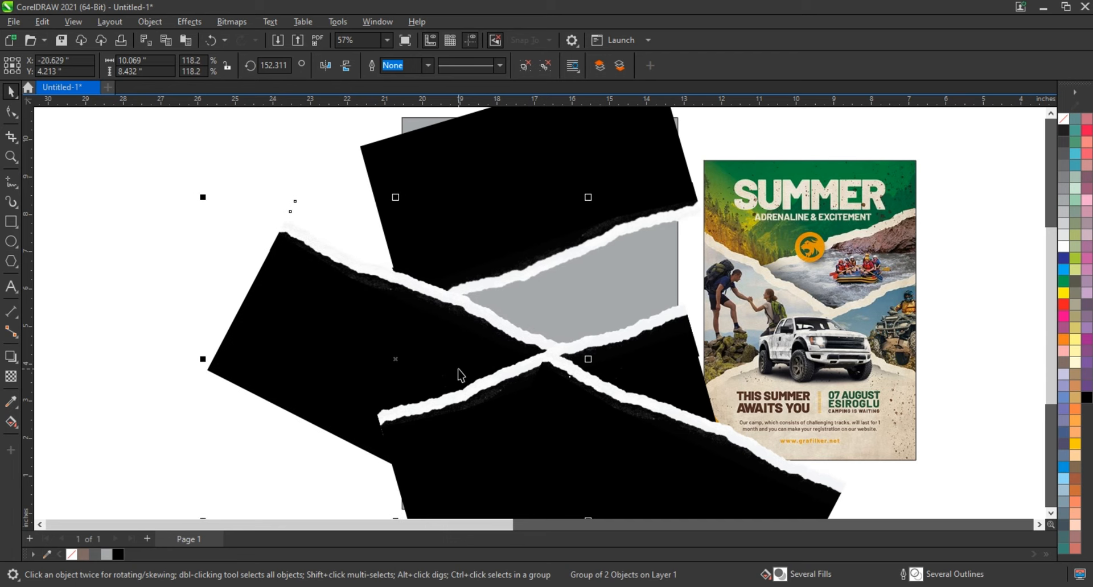
{"action": "key", "text": "Down"}
{"action": "key", "text": "Down"}
{"action": "key", "text": "Down"}
{"action": "key", "text": "Down"}
{"action": "key", "text": "Down"}
{"action": "scroll", "coordinate": [461, 376], "scroll_direction": "down", "scroll_amount": 1}
Step: Edit the top panel's black shape, pulling its upper-left node up to cover the poster's corner
{"action": "left_click", "coordinate": [449, 224]}
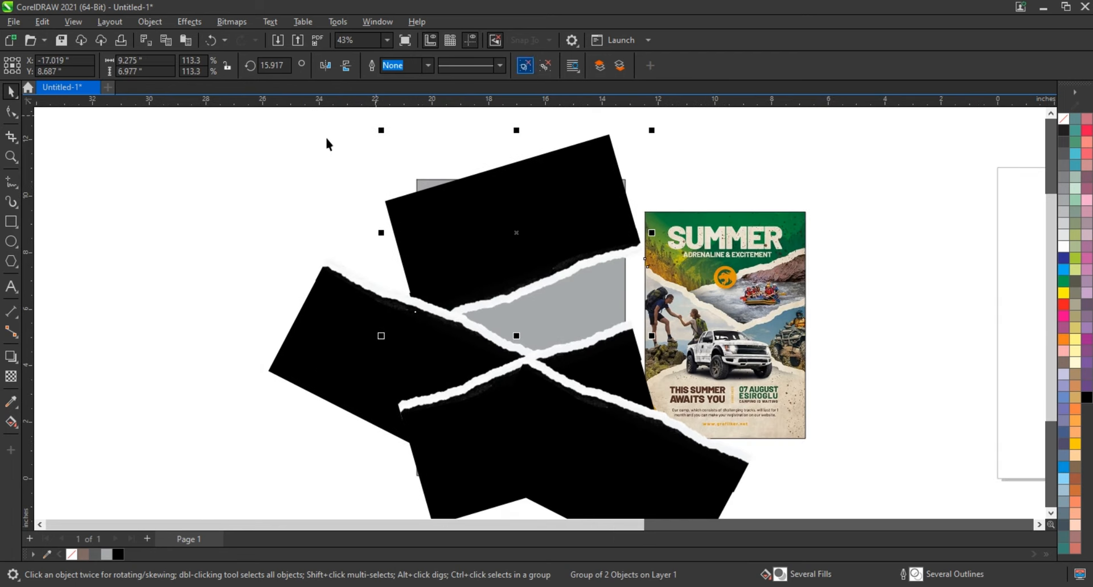
{"action": "left_click", "coordinate": [11, 113]}
{"action": "left_click", "coordinate": [11, 91]}
{"action": "left_click", "coordinate": [424, 220]}
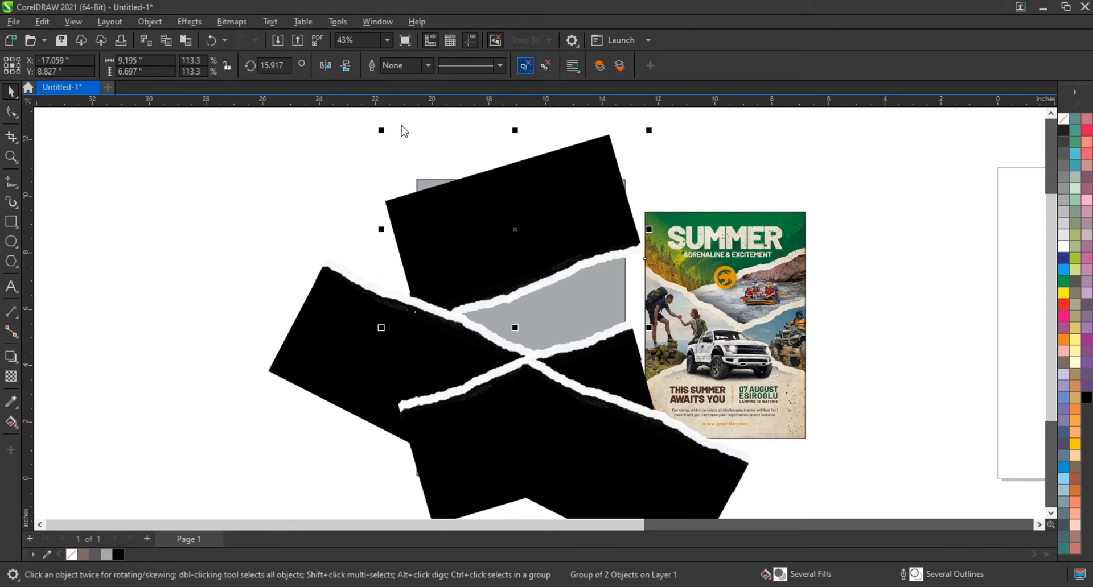
{"action": "left_click", "coordinate": [11, 112]}
{"action": "left_click", "coordinate": [394, 212]}
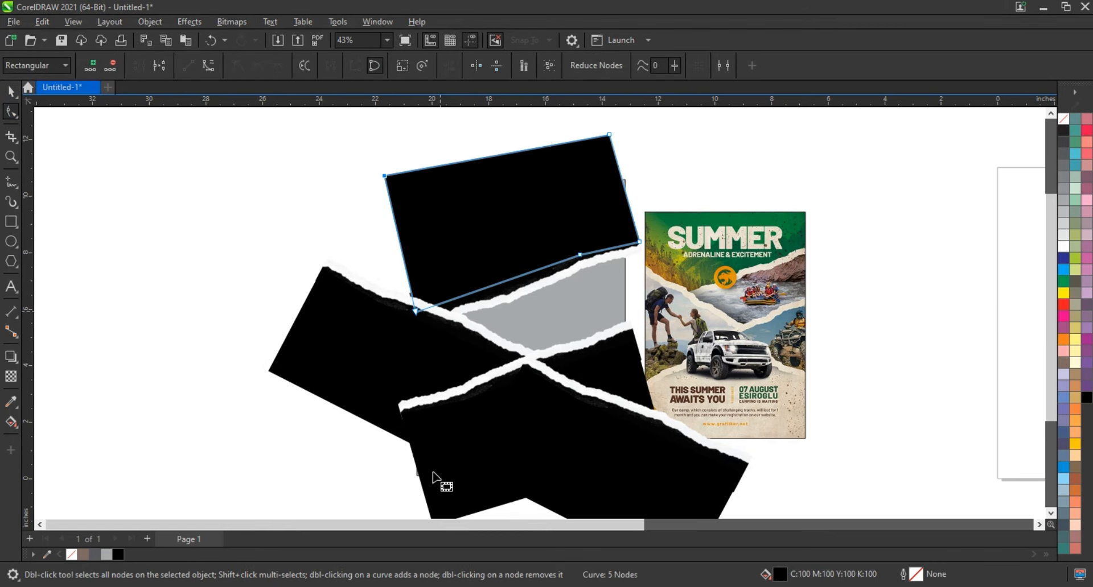
Step: Edit the lower panel's black shape, pulling its lower-left node outward to cover the poster's bottom corner
{"action": "left_click", "coordinate": [436, 496]}
{"action": "left_click", "coordinate": [11, 91]}
{"action": "scroll", "coordinate": [295, 291], "scroll_direction": "down", "scroll_amount": 1}
{"action": "left_click", "coordinate": [495, 350]}
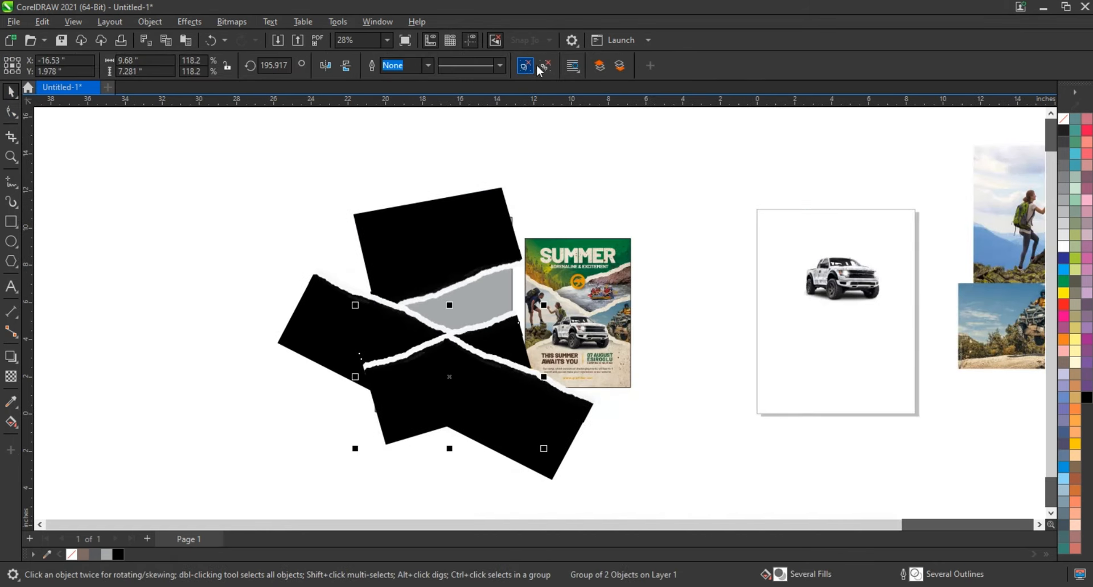
{"action": "left_click", "coordinate": [527, 66]}
{"action": "left_click", "coordinate": [407, 459]}
{"action": "double_click", "coordinate": [400, 417]}
{"action": "left_click_drag", "start_coordinate": [386, 444], "coordinate": [375, 451]}
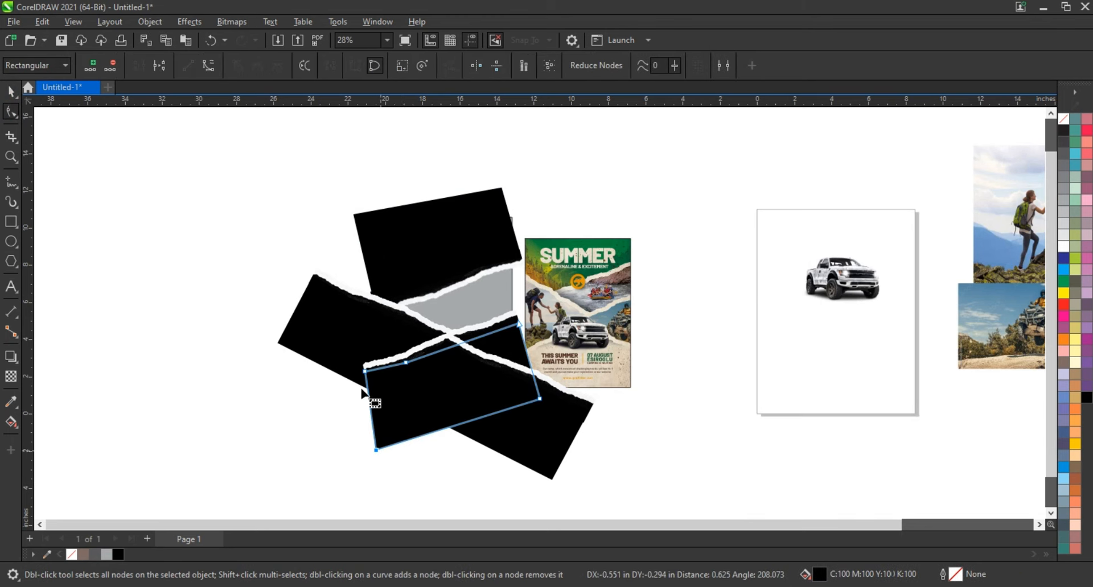
Step: Move the finished summer poster reference farther right, clear of the torn panels
{"action": "key", "text": "space"}
{"action": "left_click_drag", "start_coordinate": [195, 166], "coordinate": [660, 483]}
{"action": "key", "text": "shift+F2"}
{"action": "left_click", "coordinate": [762, 290]}
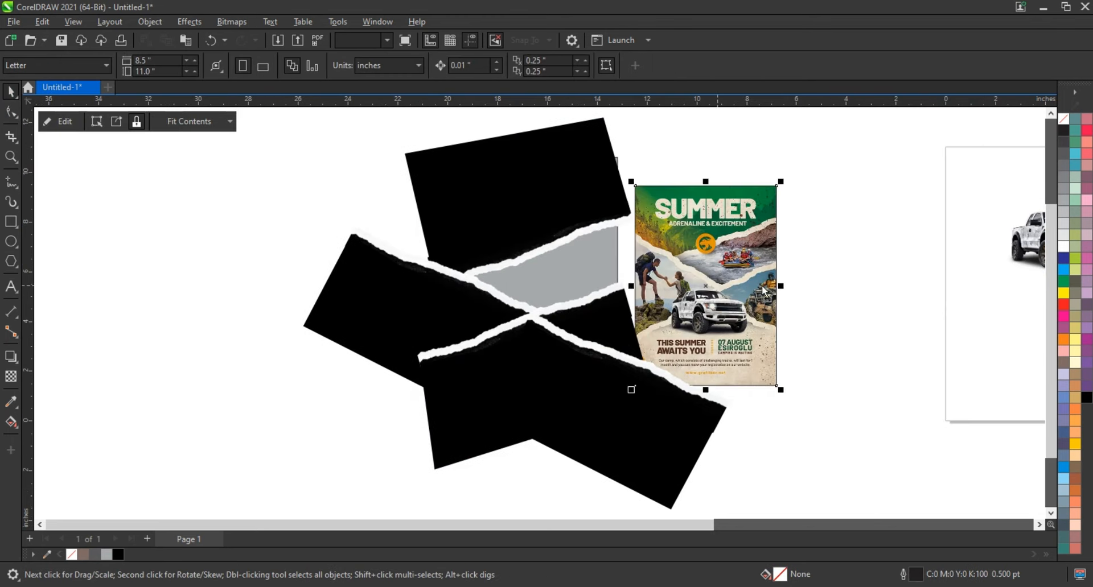
{"action": "left_click_drag", "start_coordinate": [763, 290], "coordinate": [854, 290]}
Step: Add a node on the top panel's right edge and pull it outward to cover the poster's upper-right corner
{"action": "left_click", "coordinate": [639, 165]}
{"action": "left_click", "coordinate": [614, 161]}
{"action": "key", "text": "F10"}
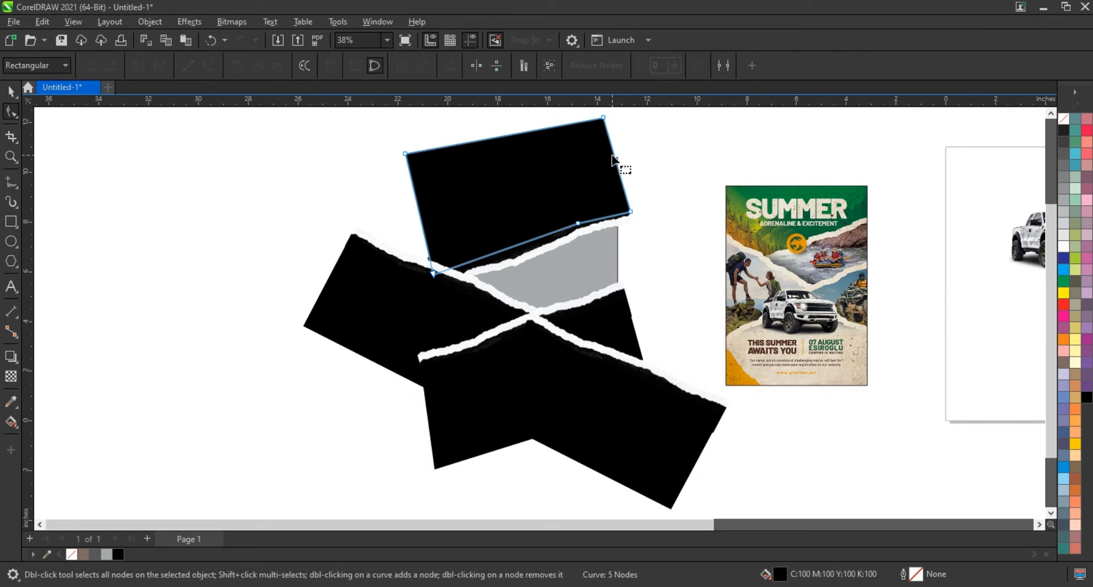
{"action": "double_click", "coordinate": [614, 157]}
{"action": "left_click_drag", "start_coordinate": [614, 157], "coordinate": [621, 151]}
{"action": "left_click", "coordinate": [11, 91]}
Step: Select all the torn panels and PowerClip them inside the grey poster rectangle
{"action": "left_click_drag", "start_coordinate": [279, 118], "coordinate": [717, 445]}
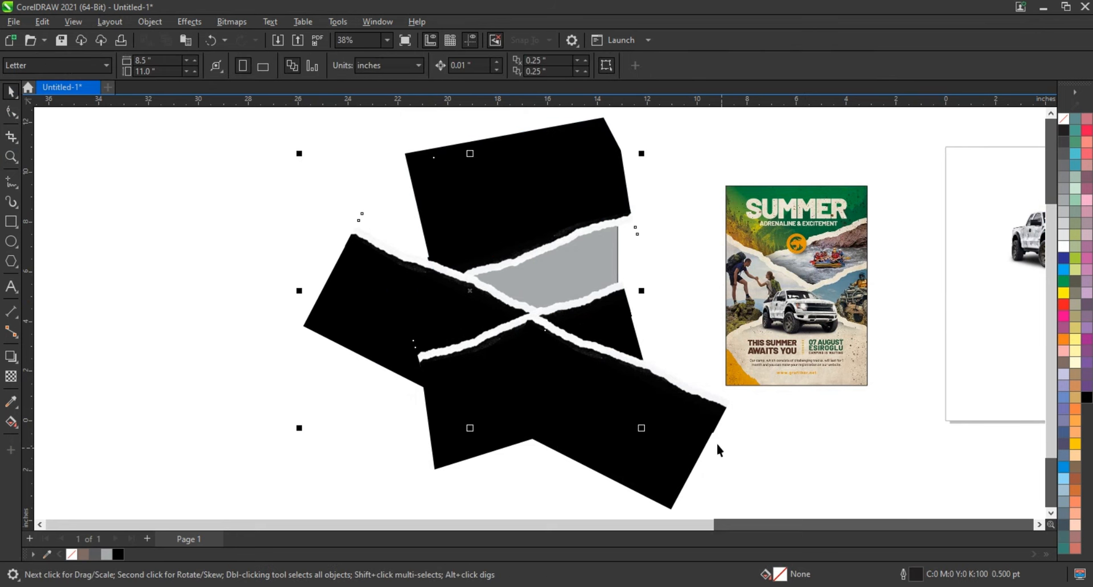
{"action": "left_click_drag", "start_coordinate": [786, 114], "coordinate": [279, 500]}
{"action": "key", "text": "Delete"}
{"action": "key", "text": "ctrl+z"}
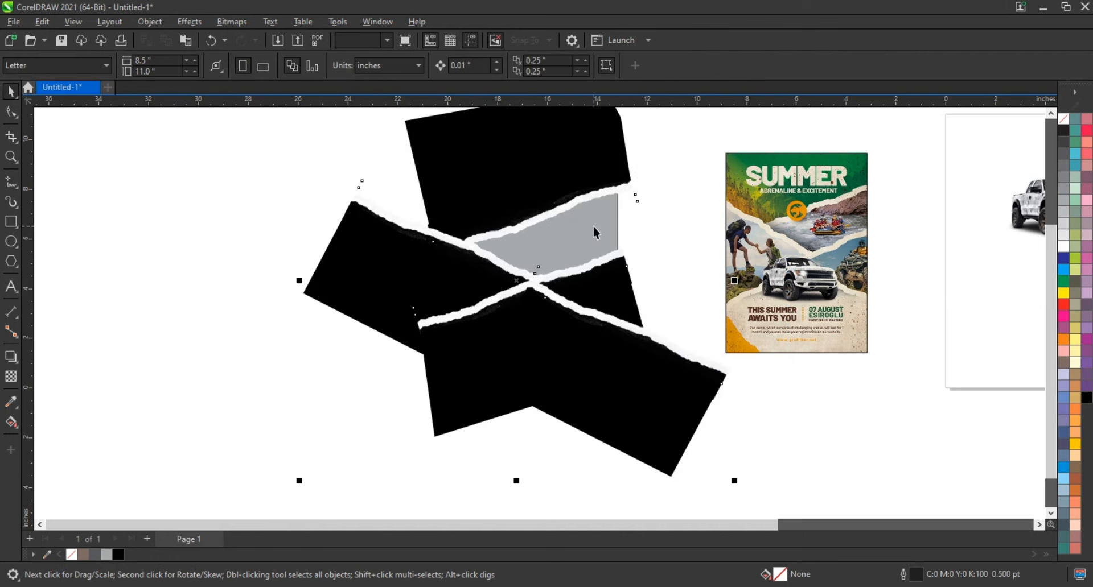
{"action": "right_click", "coordinate": [624, 175]}
{"action": "left_click", "coordinate": [676, 356]}
{"action": "left_click", "coordinate": [591, 239]}
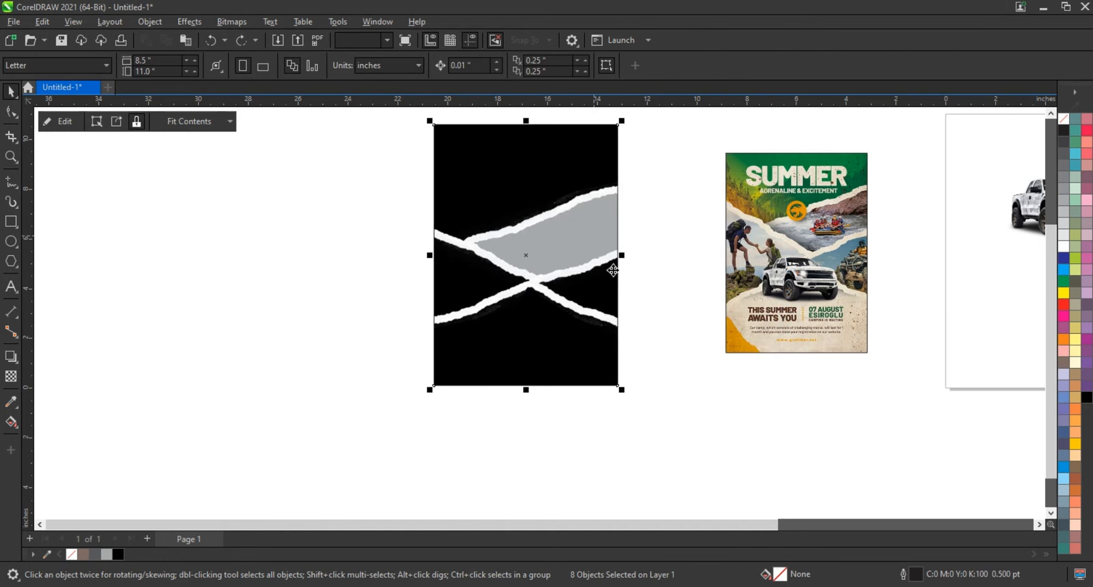
Step: Fill the poster rectangle with black and deselect it
{"action": "key", "text": "shift+F2"}
{"action": "left_click", "coordinate": [1086, 398]}
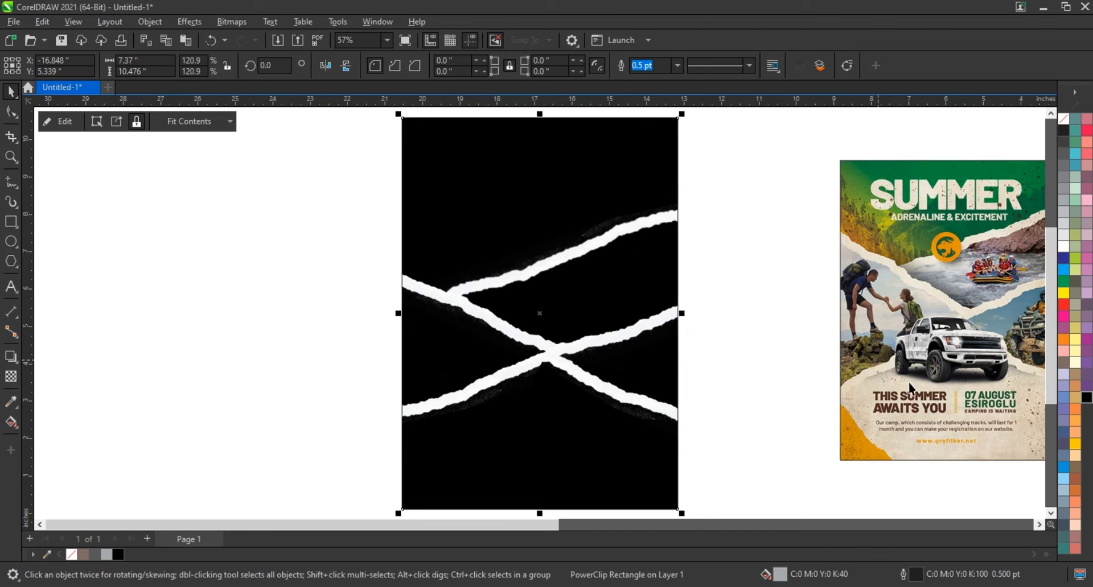
{"action": "key", "text": "Escape"}
{"action": "scroll", "coordinate": [519, 361], "scroll_direction": "down", "scroll_amount": 1}
{"action": "scroll", "coordinate": [520, 366], "scroll_direction": "down", "scroll_amount": 3}
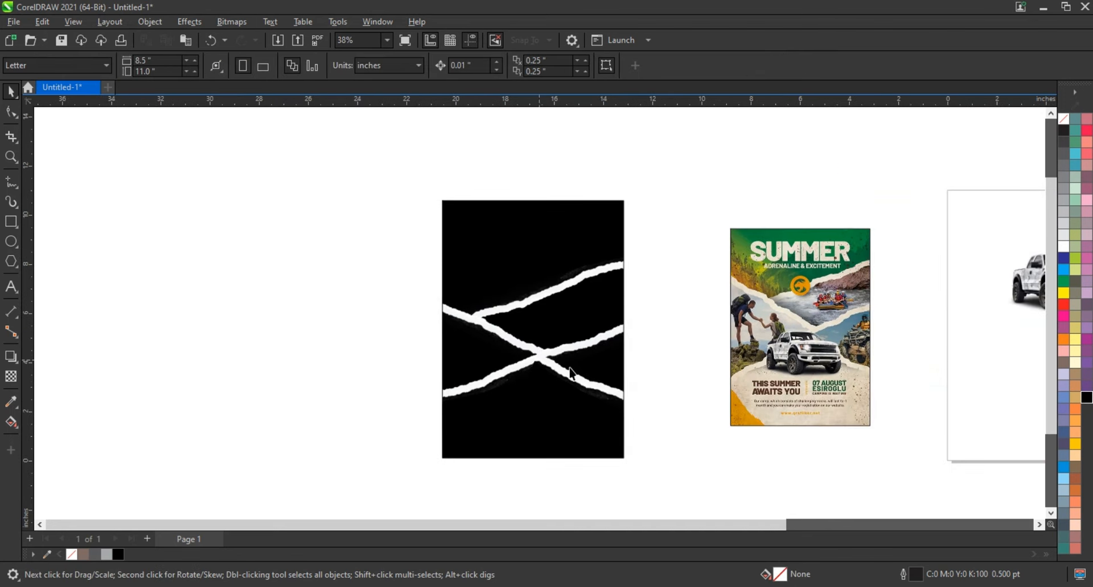
Step: Move the hikers photo over the poster's lower-left part and bring it to the front
{"action": "left_click_drag", "start_coordinate": [1001, 263], "coordinate": [340, 340]}
{"action": "left_click_drag", "start_coordinate": [794, 452], "coordinate": [793, 447]}
{"action": "key", "text": "shift+F2"}
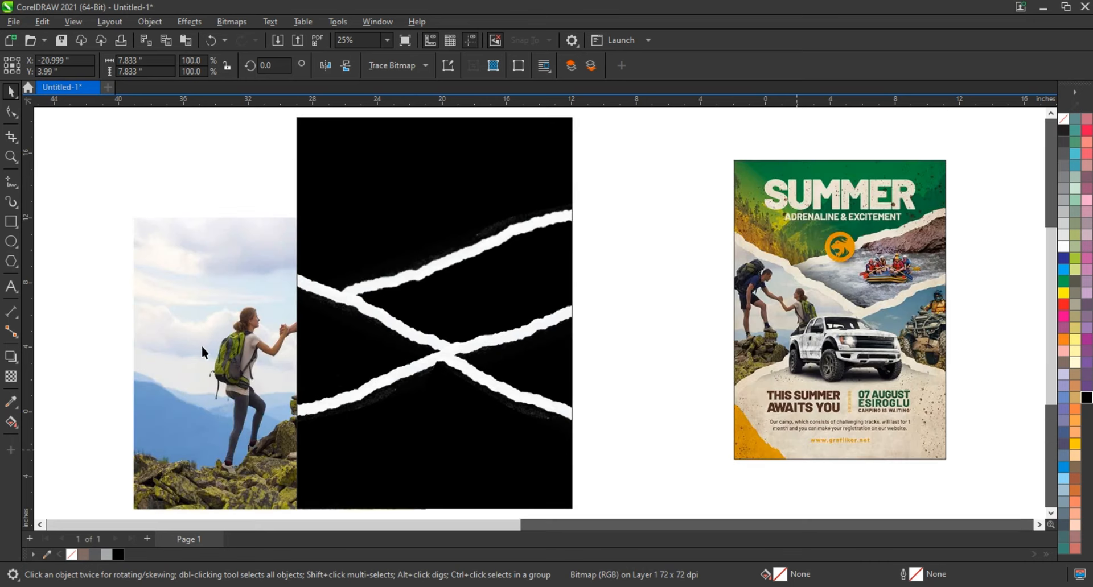
{"action": "left_click", "coordinate": [203, 347]}
{"action": "key", "text": "shift+Page_Up"}
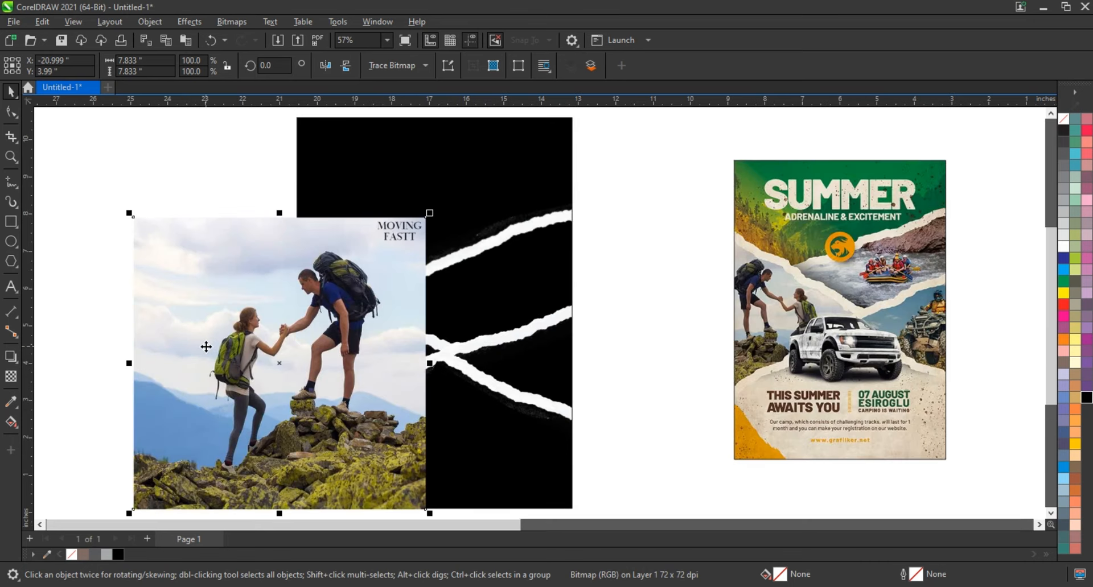
Step: Set the hikers photo's transparency merge mode to Screen
{"action": "left_click", "coordinate": [16, 380]}
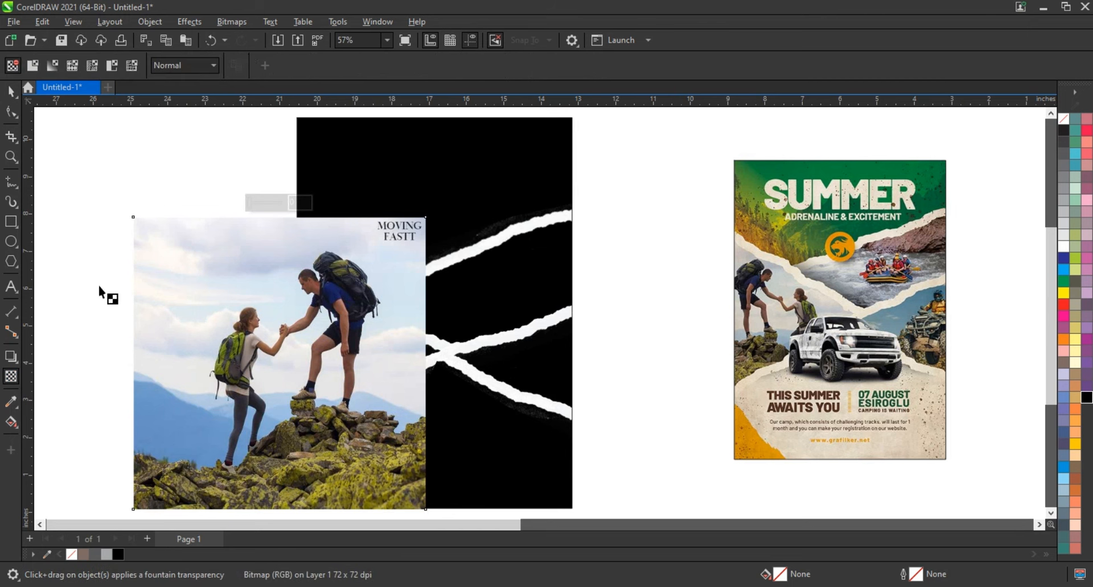
{"action": "left_click", "coordinate": [193, 67]}
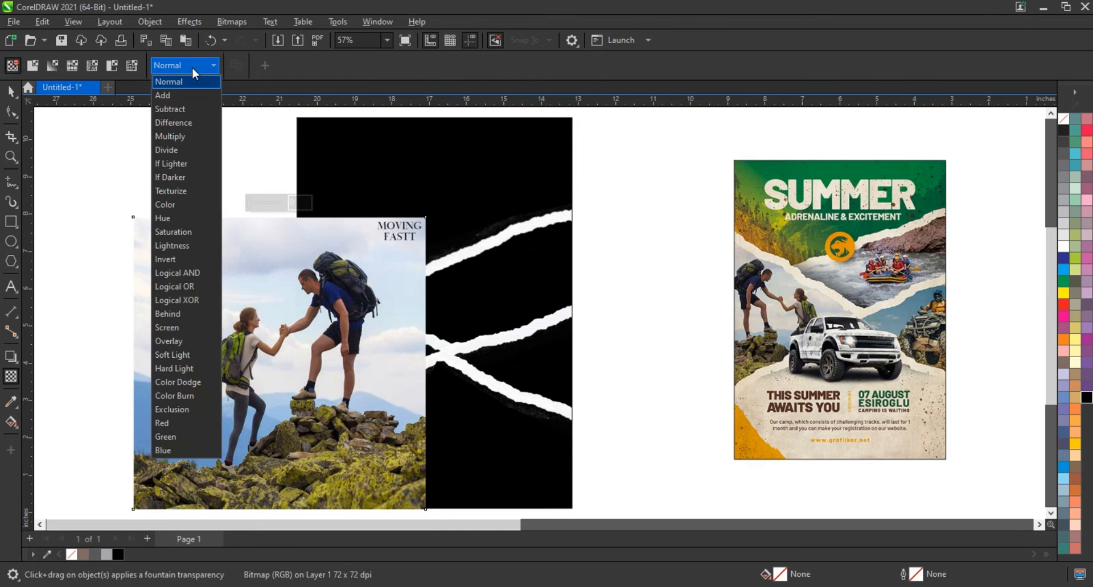
{"action": "left_click", "coordinate": [172, 322]}
{"action": "left_click", "coordinate": [7, 92]}
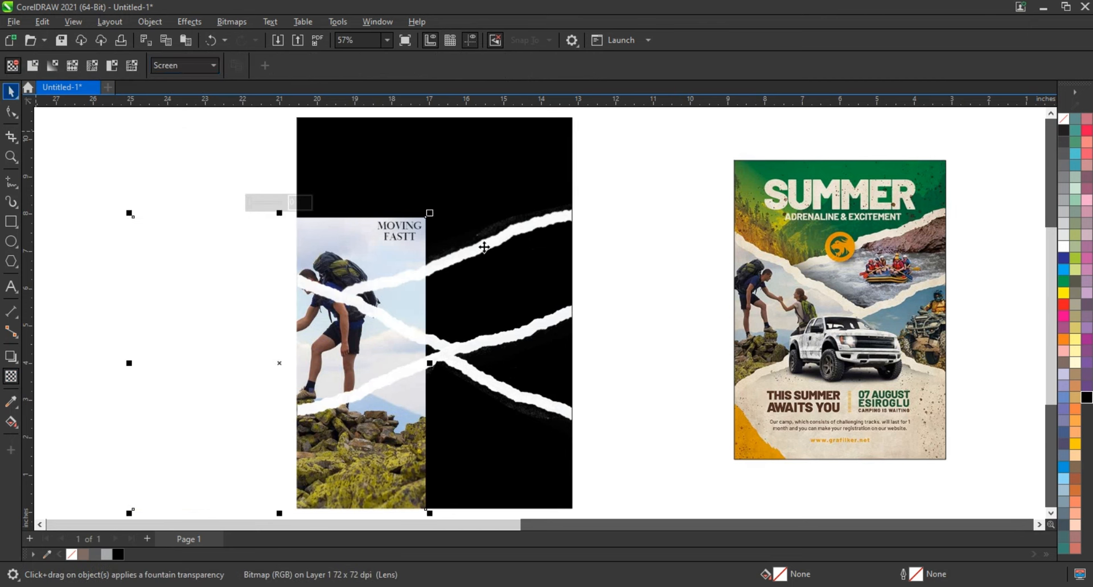
Step: Mirror the hikers photo horizontally, scale it to about 4.4 inches wide and fit it over the poster's left torn section
{"action": "left_click_drag", "start_coordinate": [430, 213], "coordinate": [365, 276]}
{"action": "left_click_drag", "start_coordinate": [332, 352], "coordinate": [386, 352]}
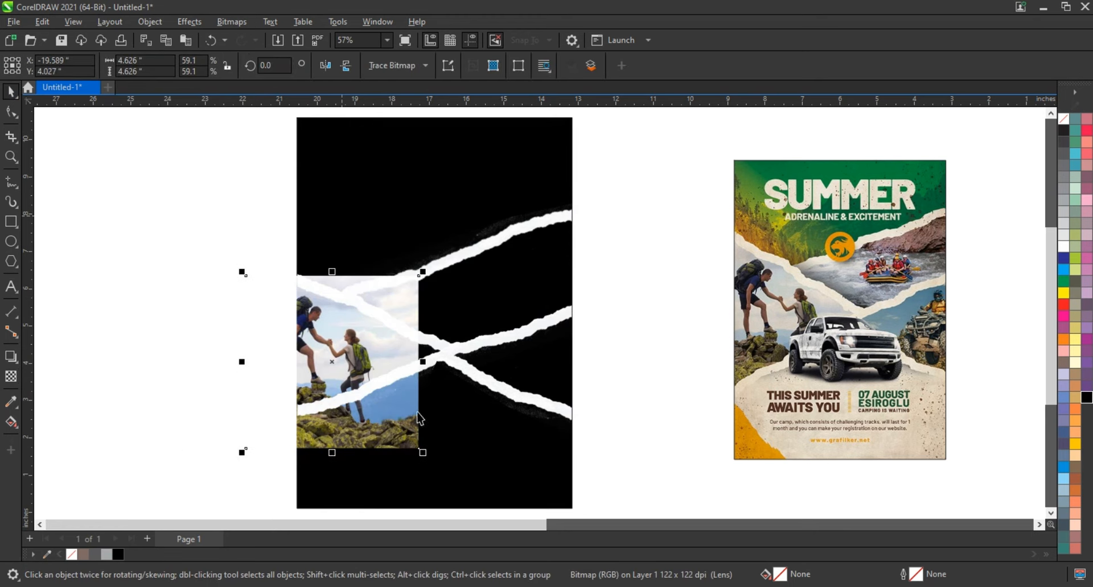
{"action": "left_click_drag", "start_coordinate": [389, 402], "coordinate": [403, 407]}
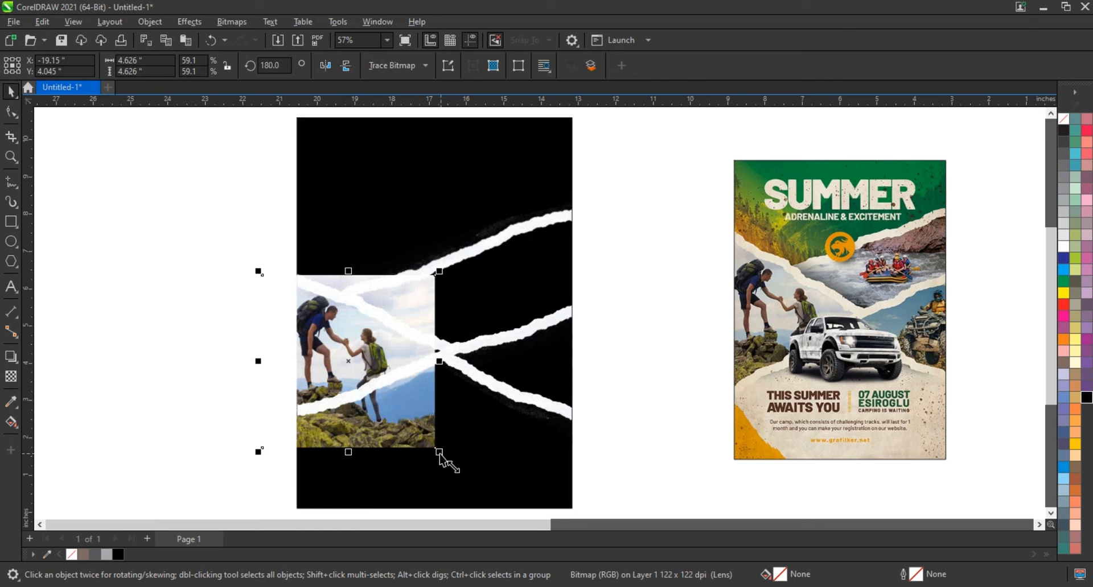
{"action": "mouse_move", "coordinate": [439, 453]}
{"action": "left_mouse_down"}
{"action": "mouse_move", "coordinate": [390, 412]}
{"action": "mouse_move", "coordinate": [449, 447]}
{"action": "left_mouse_up"}
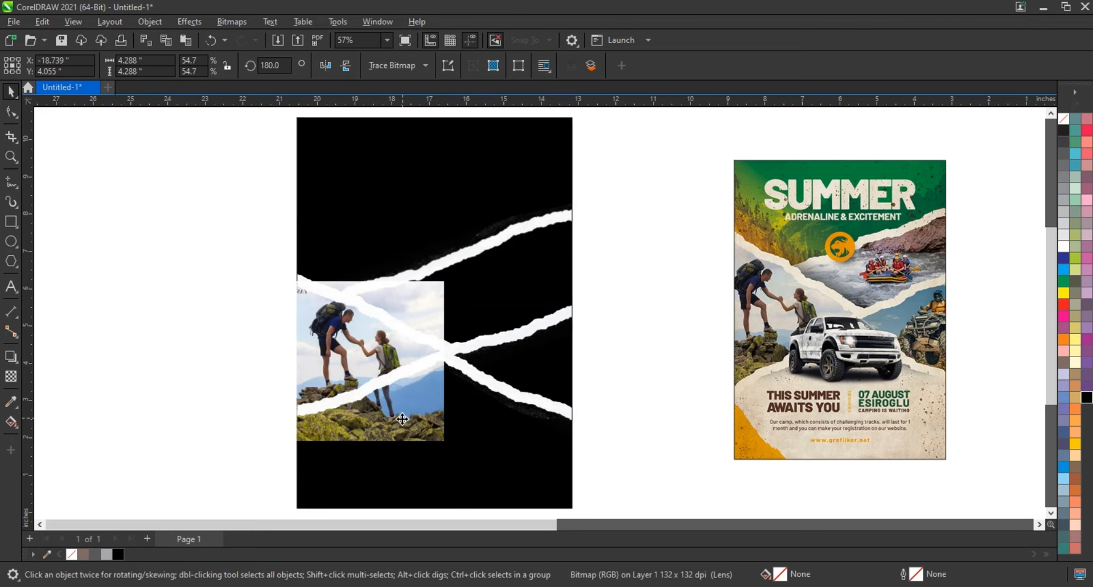
{"action": "left_click_drag", "start_coordinate": [271, 279], "coordinate": [268, 274]}
Step: Reshape the hikers photo's outline with nodes so its edges follow the white rips of the left section
{"action": "left_click", "coordinate": [10, 111]}
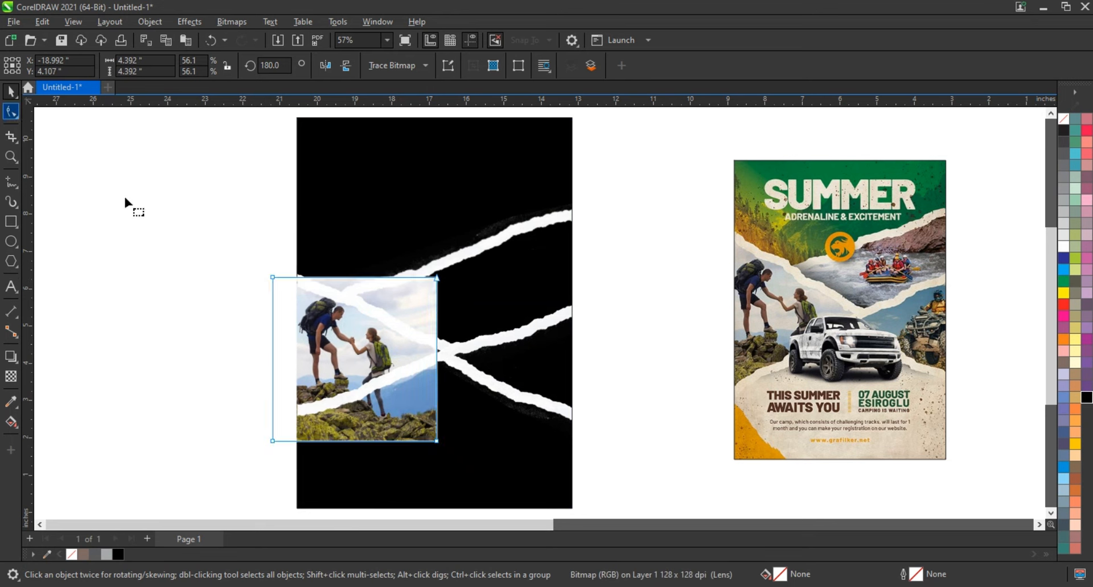
{"action": "key", "text": "F10"}
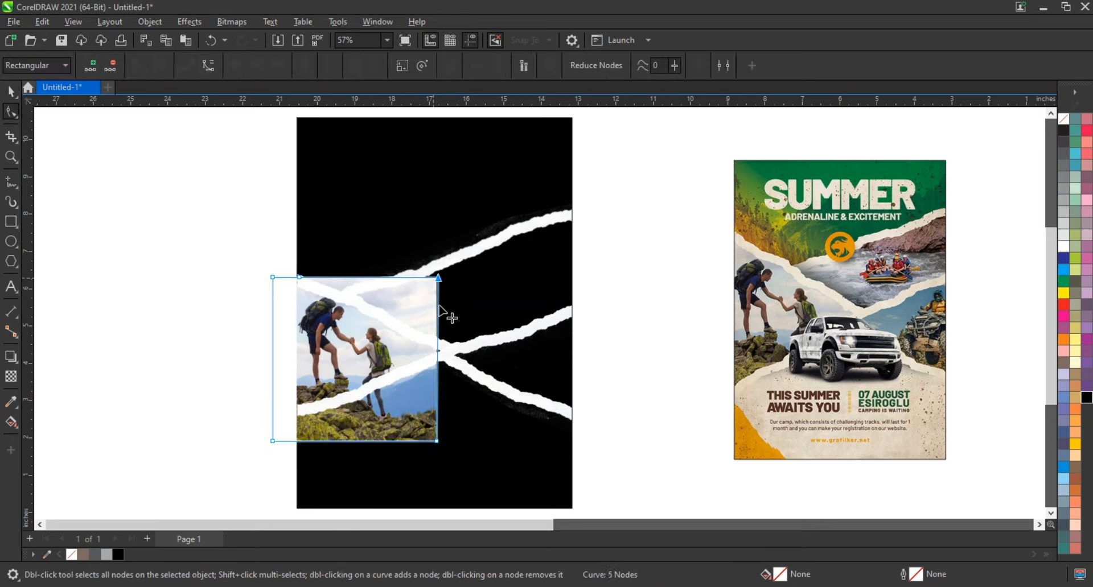
{"action": "left_click_drag", "start_coordinate": [436, 278], "coordinate": [439, 356]}
{"action": "left_click_drag", "start_coordinate": [271, 441], "coordinate": [283, 420]}
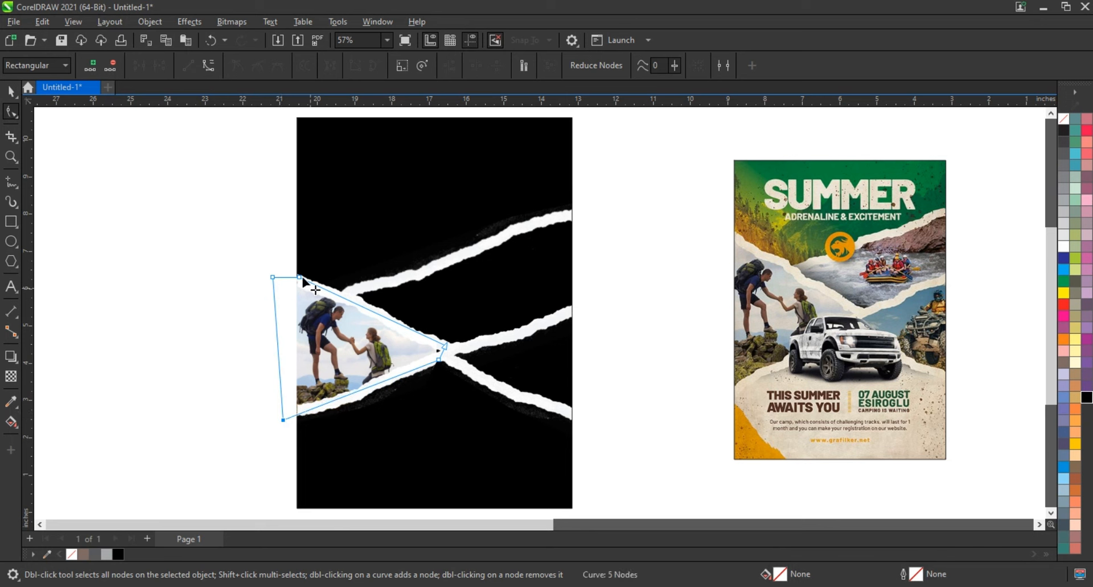
{"action": "left_click", "coordinate": [10, 91]}
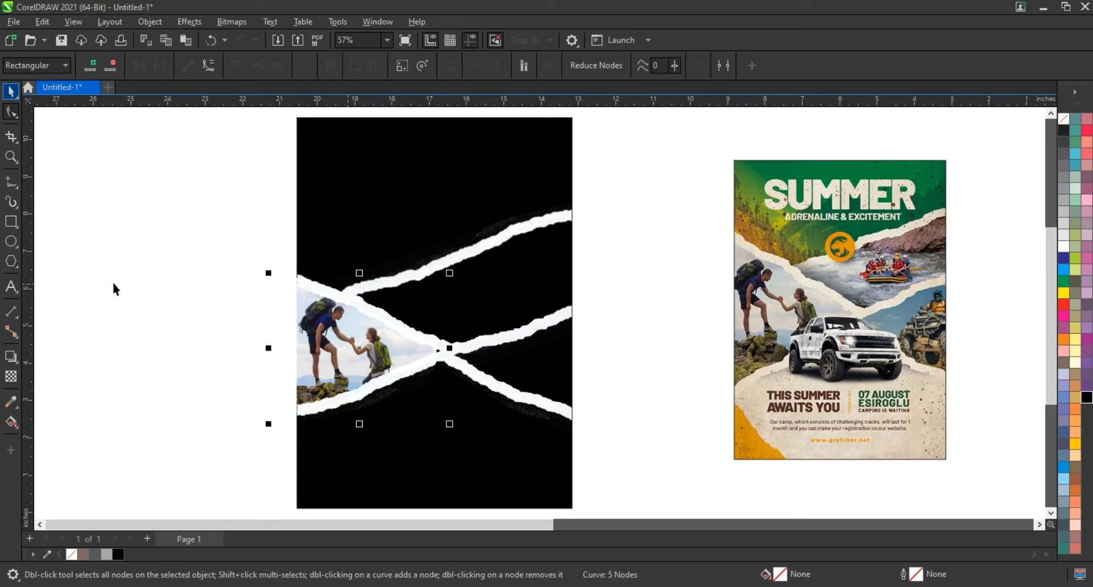
Step: Stretch the trimmed hikers photo horizontally to about 4.85 inches wide to fill the left section, and deselect it
{"action": "left_click_drag", "start_coordinate": [449, 349], "coordinate": [452, 348]}
{"action": "left_click", "coordinate": [217, 347]}
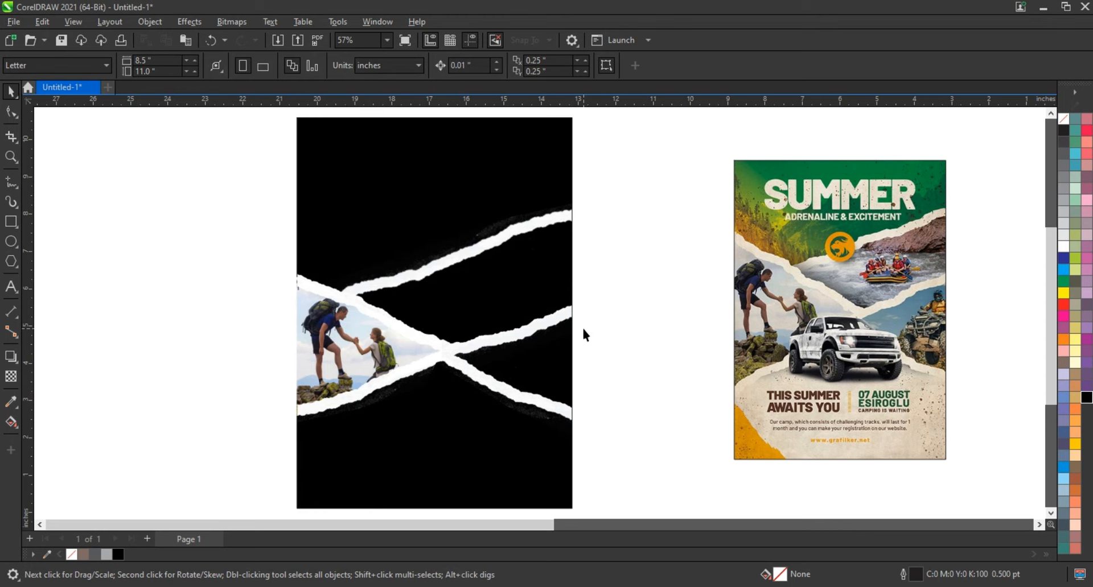
{"action": "left_click_drag", "start_coordinate": [271, 348], "coordinate": [265, 349]}
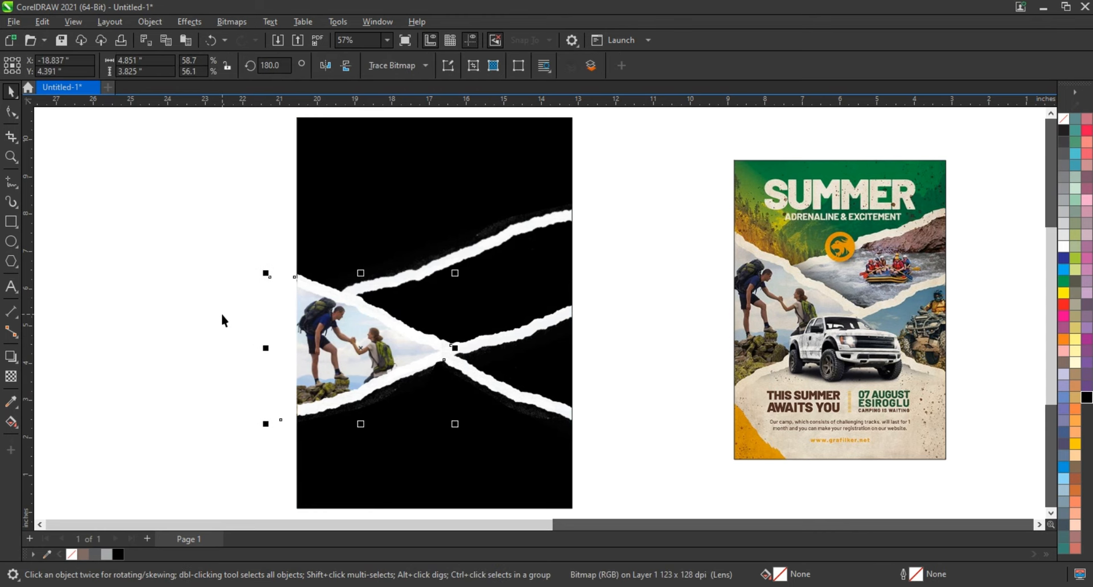
{"action": "left_click", "coordinate": [222, 319]}
Step: Move the quad bike photo over the poster's lower-right part and bring it to the front
{"action": "scroll", "coordinate": [393, 320], "scroll_direction": "down", "scroll_amount": 1}
{"action": "left_click", "coordinate": [1042, 524]}
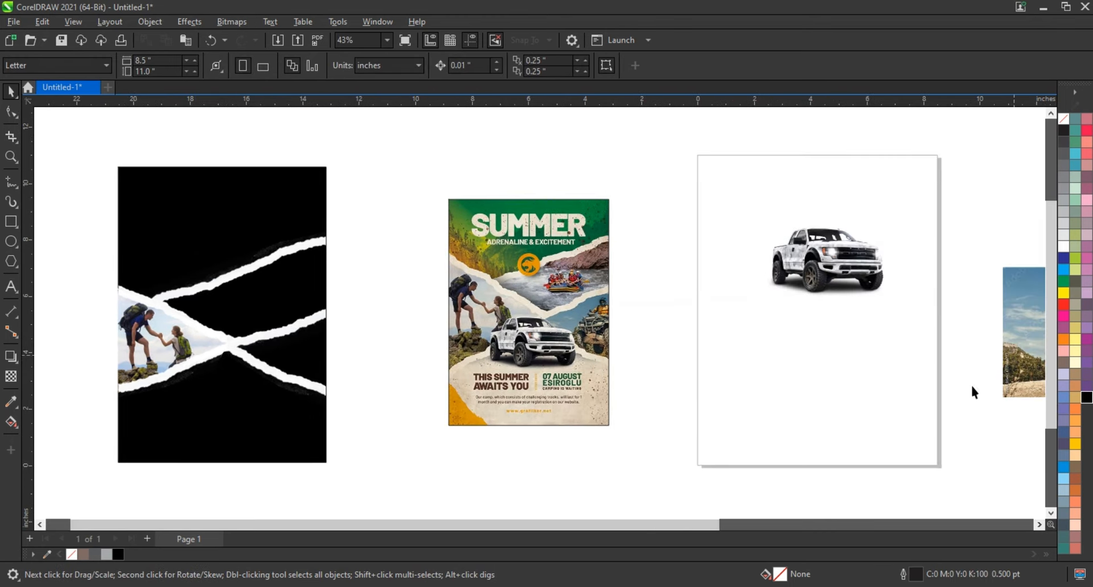
{"action": "left_click_drag", "start_coordinate": [1024, 355], "coordinate": [721, 438]}
{"action": "left_click_drag", "start_coordinate": [817, 439], "coordinate": [325, 352]}
{"action": "key", "text": "shift+Page_Up"}
Step: Set the quad bike photo's transparency merge mode to Screen
{"action": "left_click", "coordinate": [11, 376]}
{"action": "left_click", "coordinate": [185, 65]}
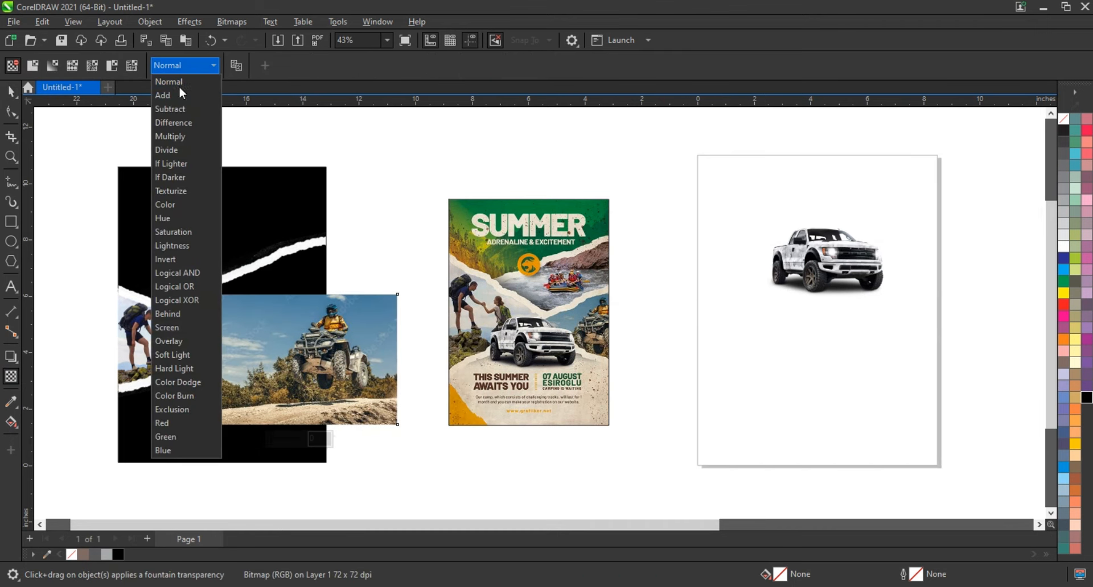
{"action": "left_click", "coordinate": [173, 327]}
Step: Scale the quad bike photo to about 4.9 inches wide and position the bike inside the right torn section
{"action": "left_click_drag", "start_coordinate": [401, 429], "coordinate": [359, 404]}
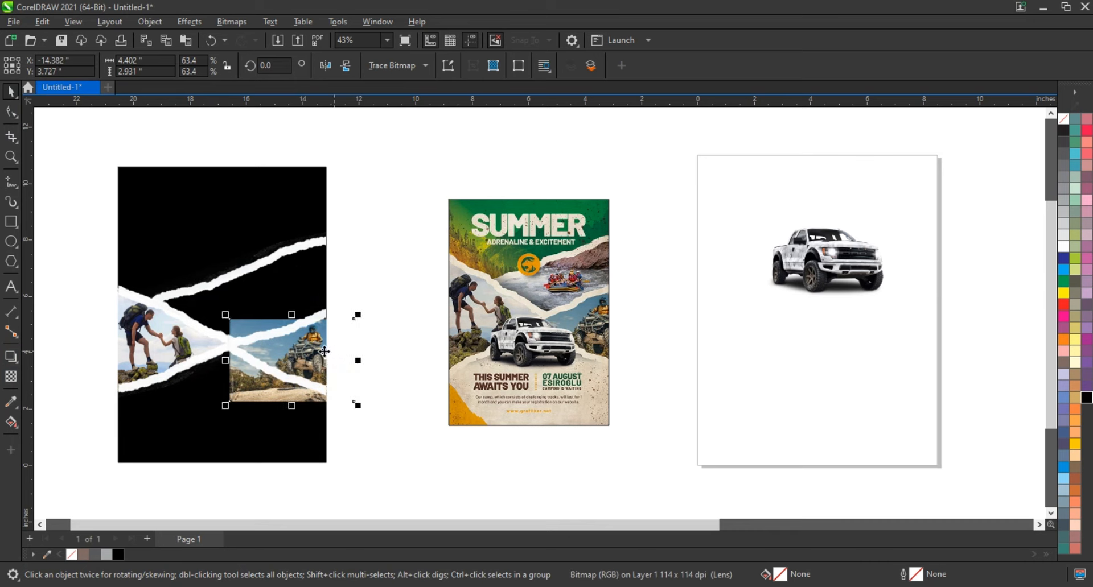
{"action": "key", "text": "shift+F2"}
{"action": "scroll", "coordinate": [468, 397], "scroll_direction": "down", "scroll_amount": 2}
{"action": "left_click_drag", "start_coordinate": [654, 457], "coordinate": [689, 478]}
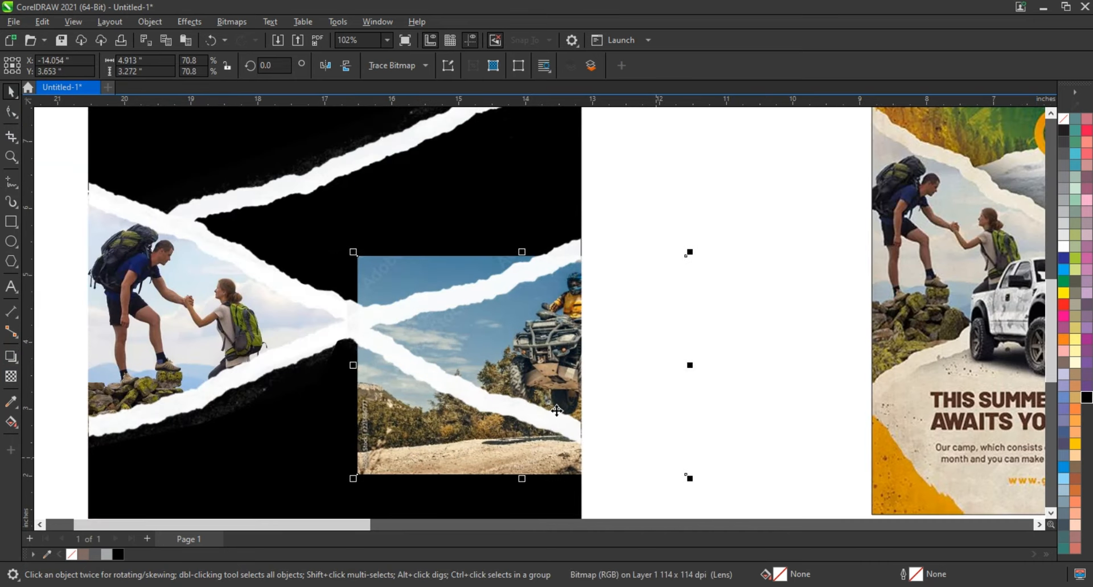
{"action": "left_click_drag", "start_coordinate": [535, 402], "coordinate": [525, 398]}
{"action": "left_click", "coordinate": [536, 391]}
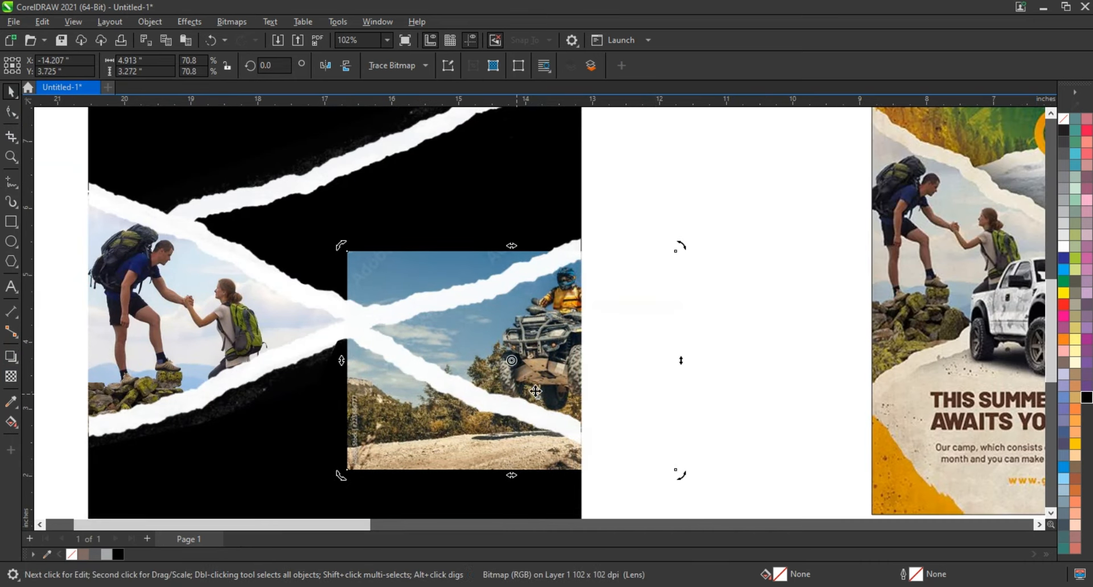
Step: Reshape the quad bike photo's outline with added nodes to follow the right section's white rips, and deselect it
{"action": "left_click", "coordinate": [10, 112]}
{"action": "left_click", "coordinate": [562, 252]}
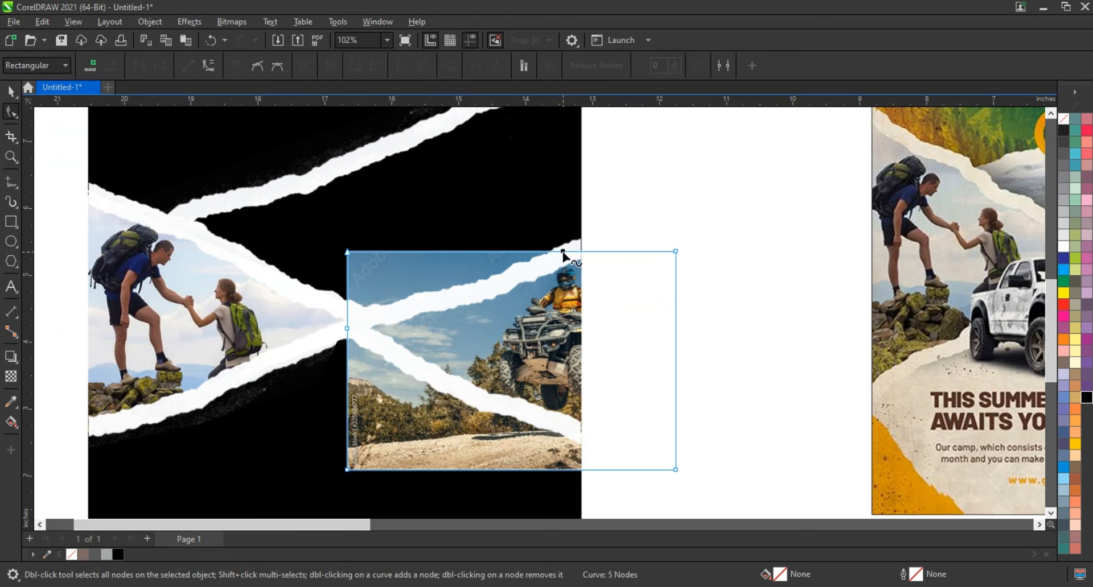
{"action": "double_click", "coordinate": [347, 251]}
{"action": "double_click", "coordinate": [593, 470]}
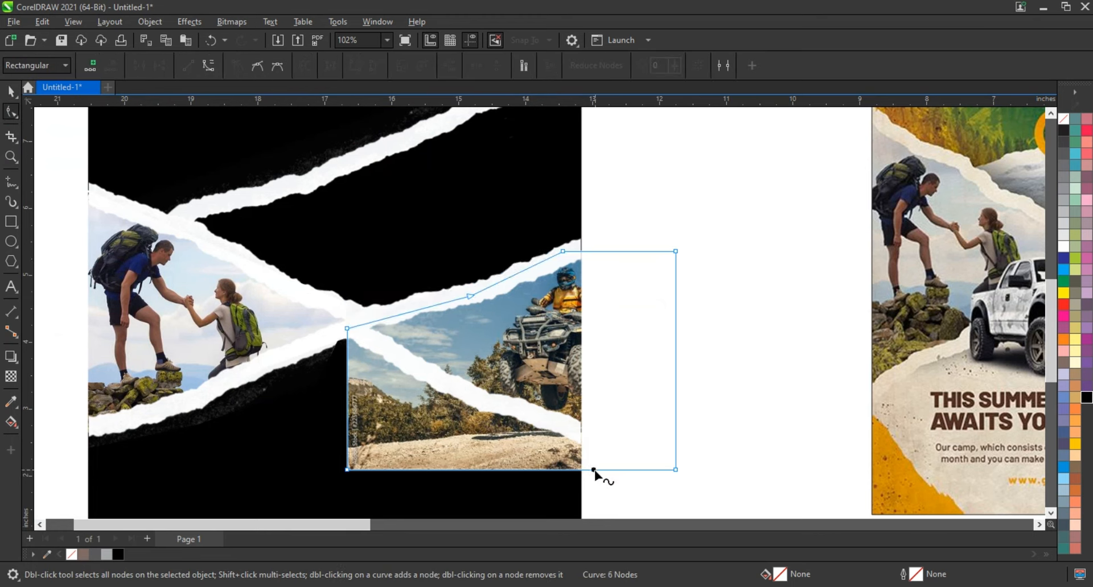
{"action": "left_click_drag", "start_coordinate": [595, 470], "coordinate": [596, 439]}
{"action": "left_click_drag", "start_coordinate": [347, 470], "coordinate": [462, 397]}
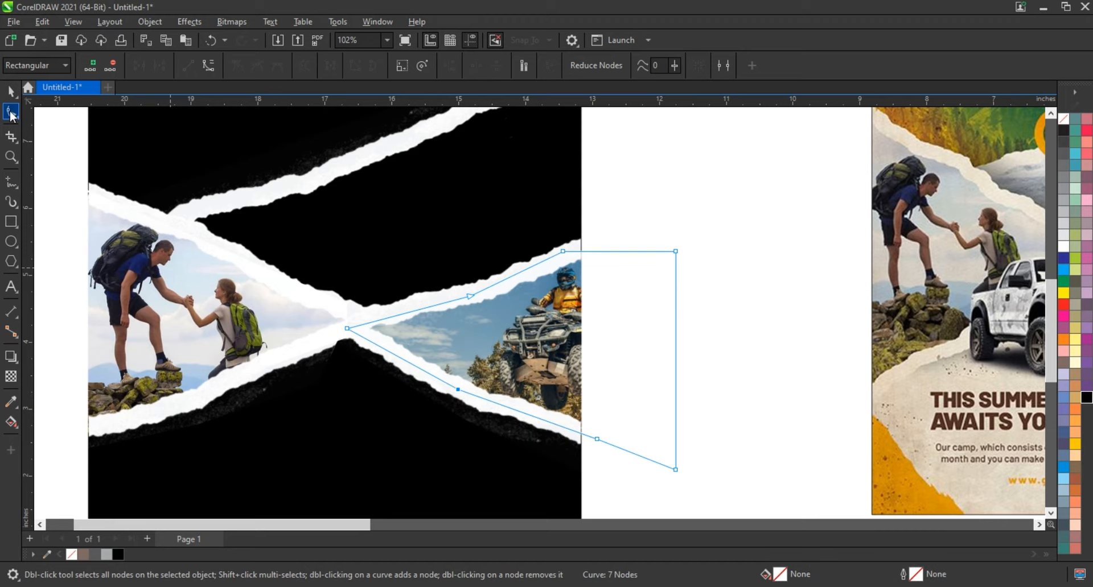
{"action": "left_click", "coordinate": [11, 92]}
{"action": "scroll", "coordinate": [223, 328], "scroll_direction": "down", "scroll_amount": 1}
{"action": "left_click", "coordinate": [490, 381]}
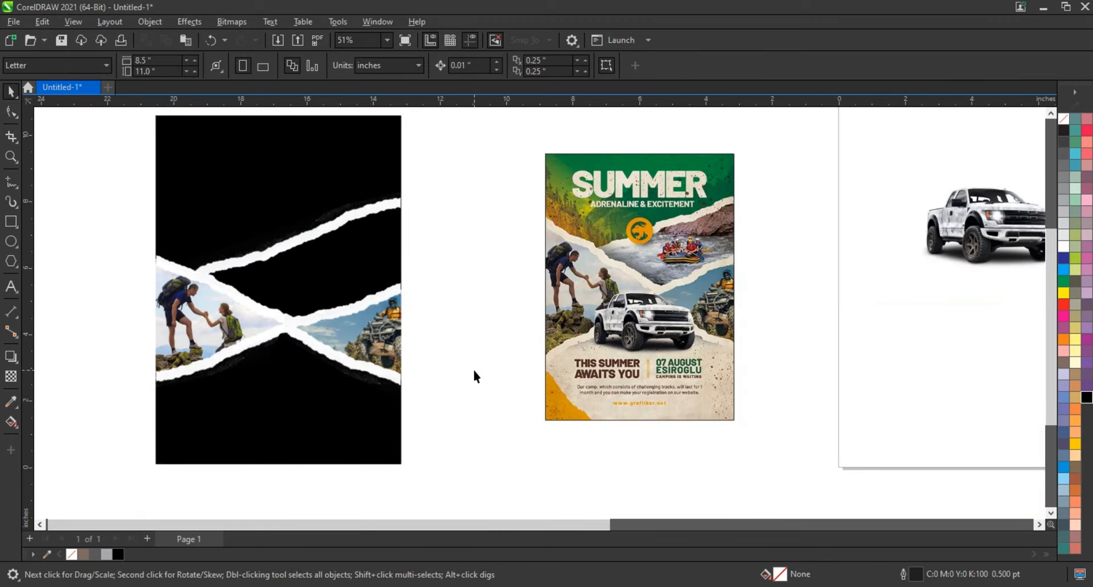
Step: Move the rafting photo over the poster's middle section and bring it to the front
{"action": "scroll", "coordinate": [473, 376], "scroll_direction": "down", "scroll_amount": 1}
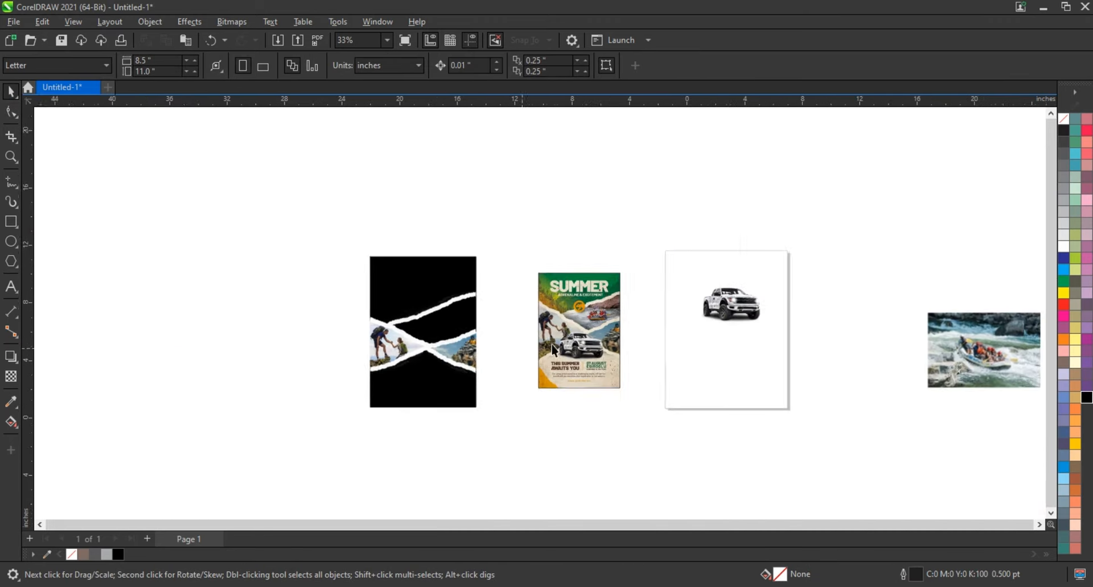
{"action": "left_click", "coordinate": [467, 345]}
{"action": "left_click_drag", "start_coordinate": [464, 340], "coordinate": [395, 334]}
{"action": "key", "text": "shift+F2"}
{"action": "key", "text": "shift+Page_Up"}
{"action": "scroll", "coordinate": [529, 354], "scroll_direction": "down", "scroll_amount": 1}
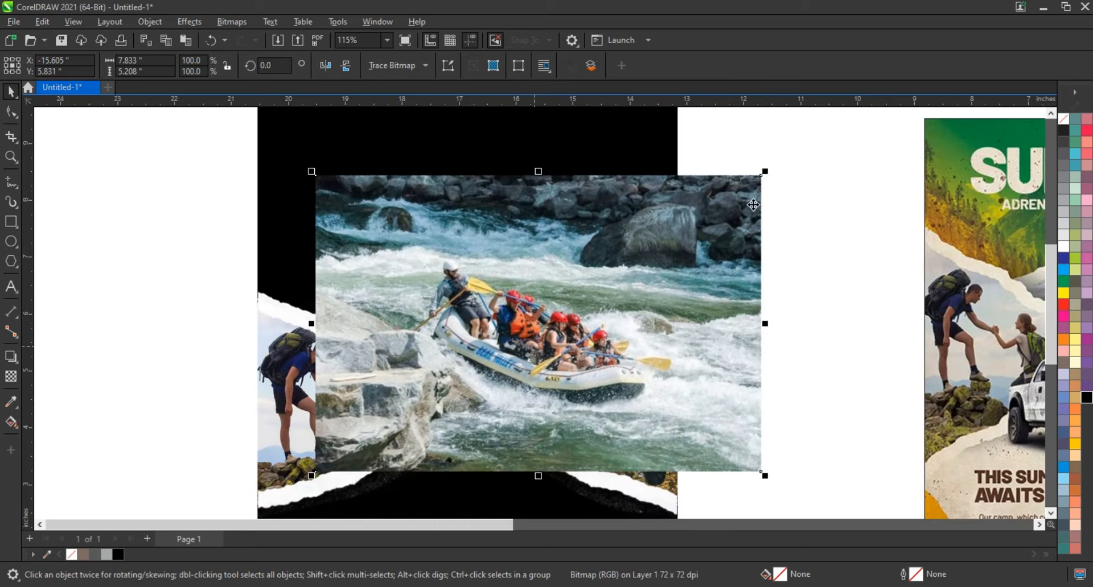
Step: Scale the rafting photo to 75% and mirror it horizontally
{"action": "left_click_drag", "start_coordinate": [764, 174], "coordinate": [696, 223]}
{"action": "left_click", "coordinate": [325, 64]}
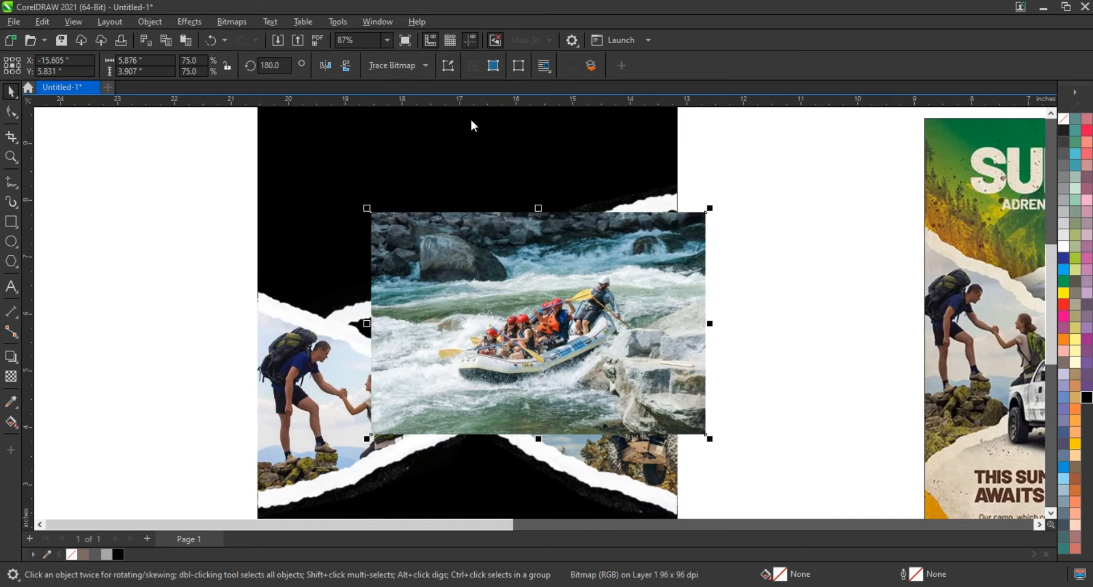
Step: Set the rafting photo's merge mode to Screen and enlarge it to about 6.6 inches wide
{"action": "left_click", "coordinate": [11, 377]}
{"action": "left_click", "coordinate": [183, 65]}
{"action": "left_click", "coordinate": [172, 328]}
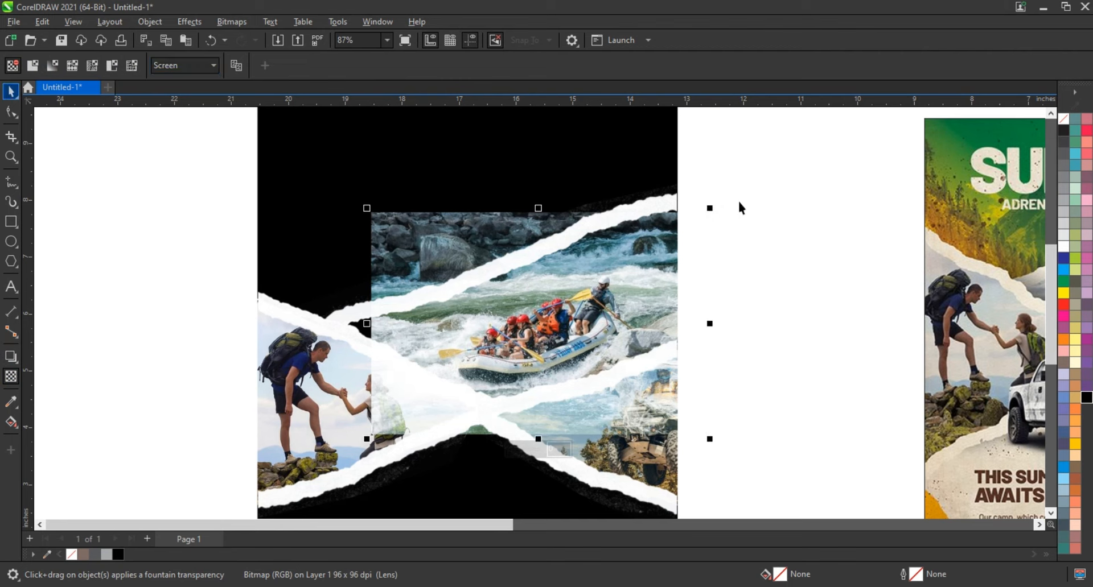
{"action": "key", "text": "space"}
{"action": "left_click_drag", "start_coordinate": [709, 209], "coordinate": [729, 193]}
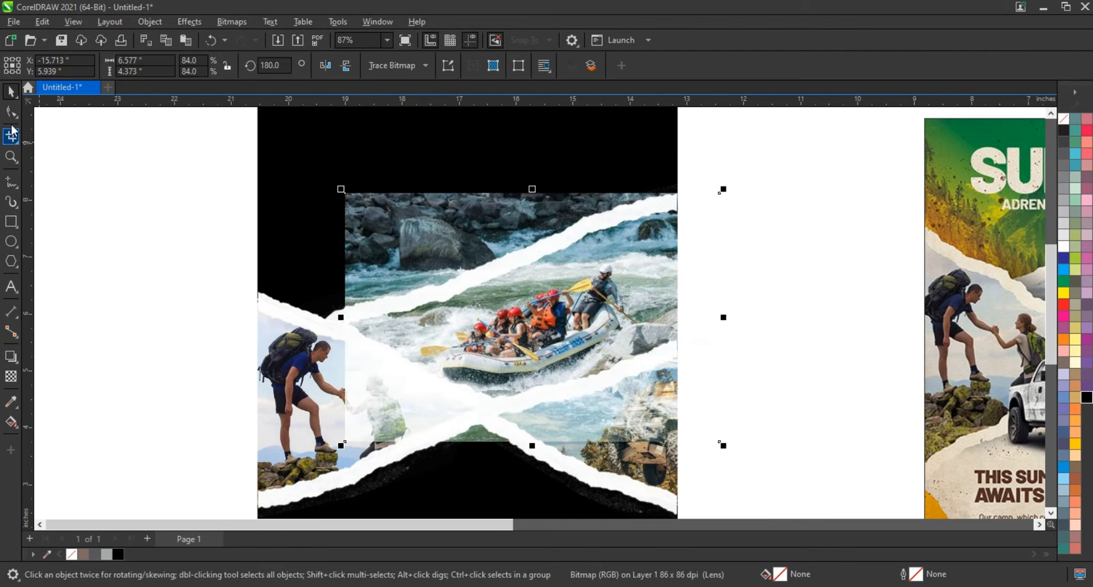
Step: Reshape the rafting photo's upper and left edges with added nodes so they follow the white rips
{"action": "left_click", "coordinate": [11, 112]}
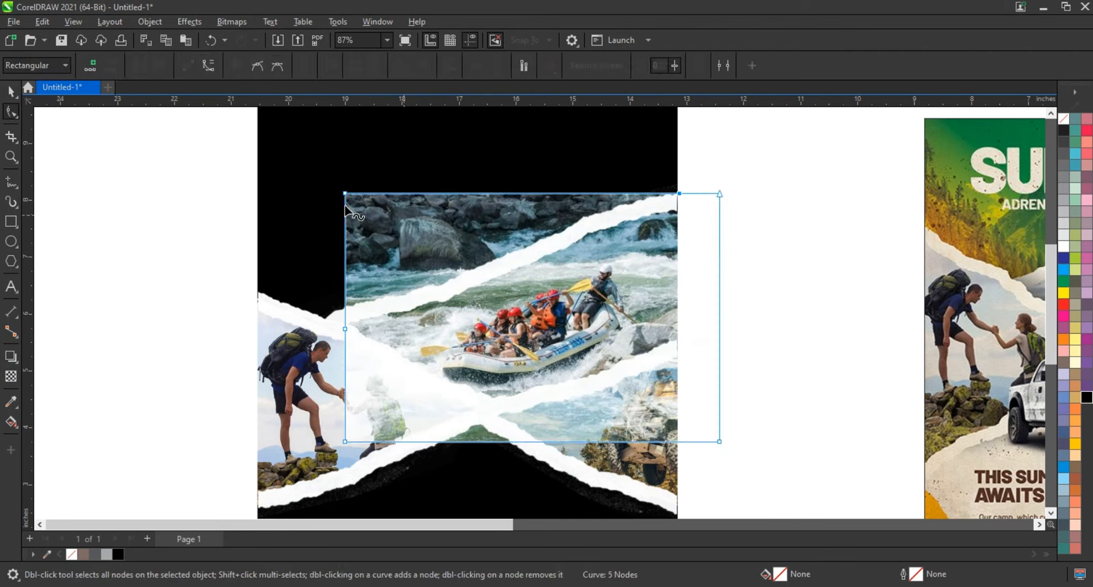
{"action": "left_click_drag", "start_coordinate": [345, 206], "coordinate": [350, 312]}
{"action": "double_click", "coordinate": [515, 254]}
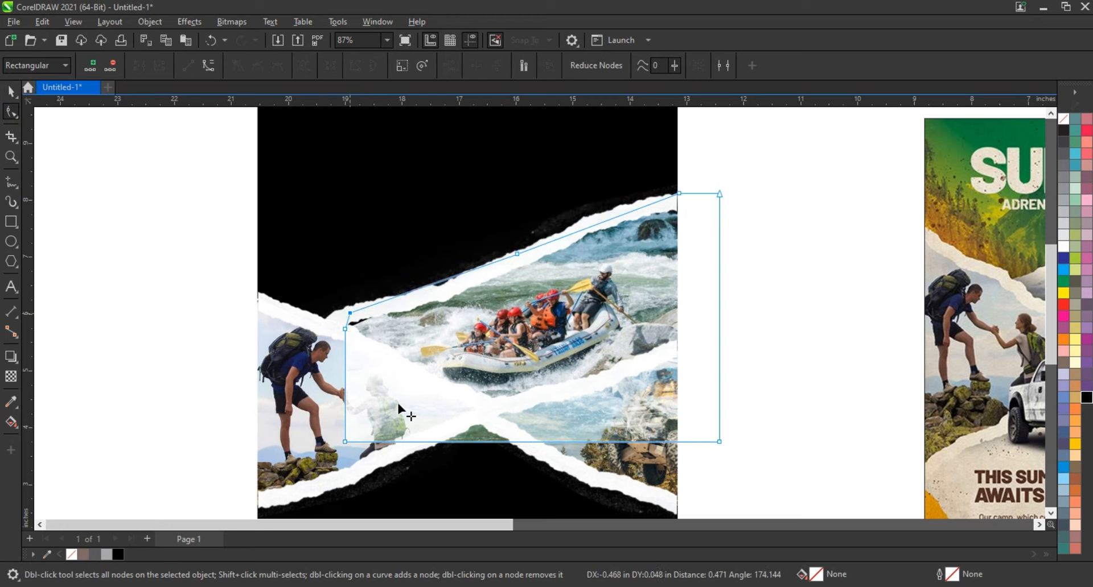
{"action": "double_click", "coordinate": [522, 442]}
{"action": "left_click_drag", "start_coordinate": [413, 383], "coordinate": [421, 378]}
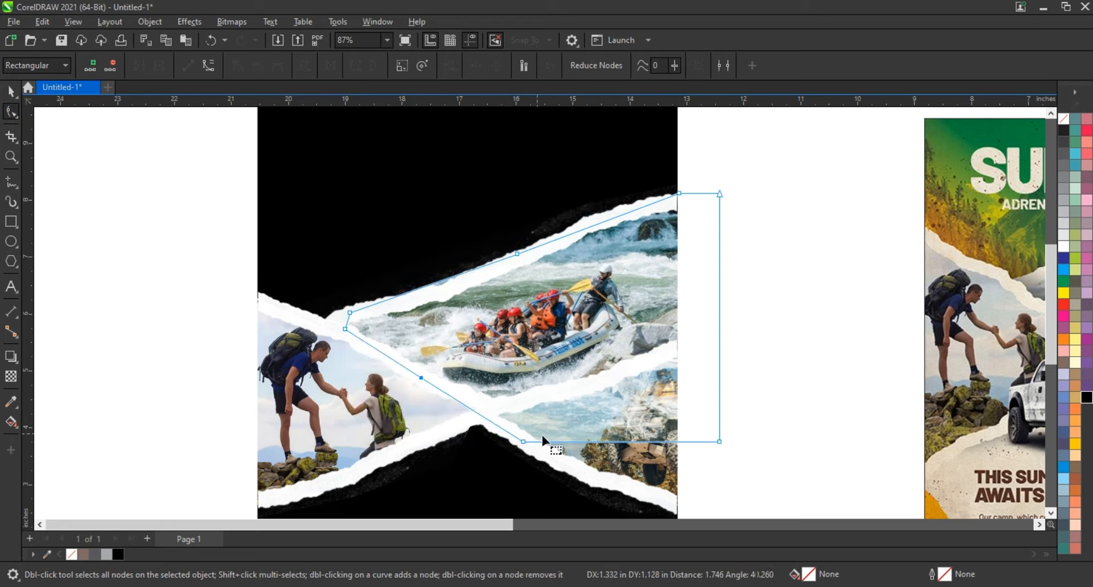
Step: Add a node on the rafting photo's bottom edge and pull the lower edge up to the rip above the quad bike
{"action": "double_click", "coordinate": [548, 441]}
{"action": "left_click_drag", "start_coordinate": [549, 442], "coordinate": [493, 411]}
{"action": "left_click_drag", "start_coordinate": [719, 442], "coordinate": [725, 342]}
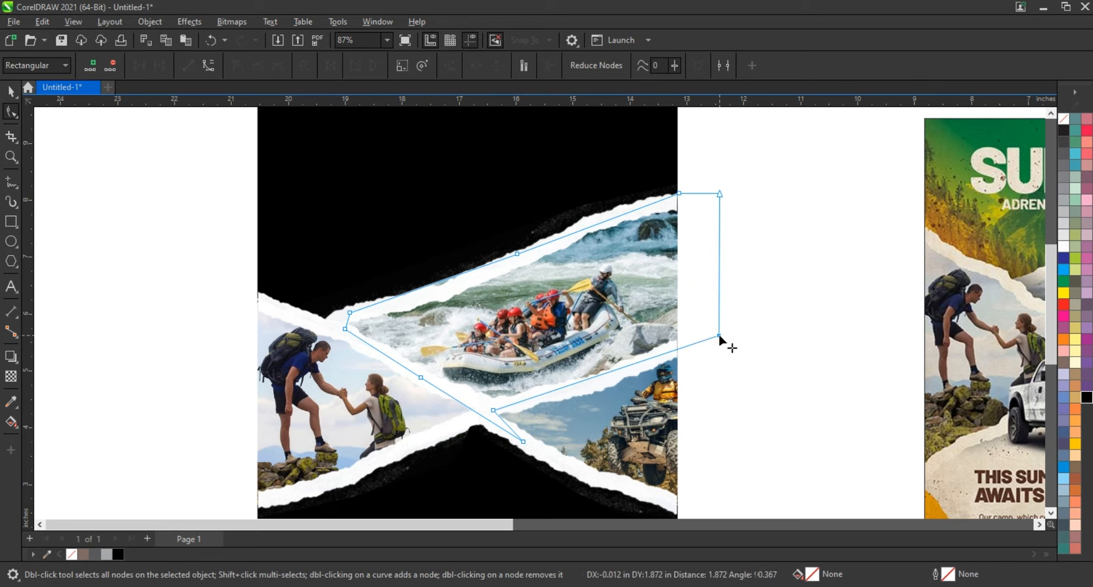
{"action": "left_click", "coordinate": [11, 91]}
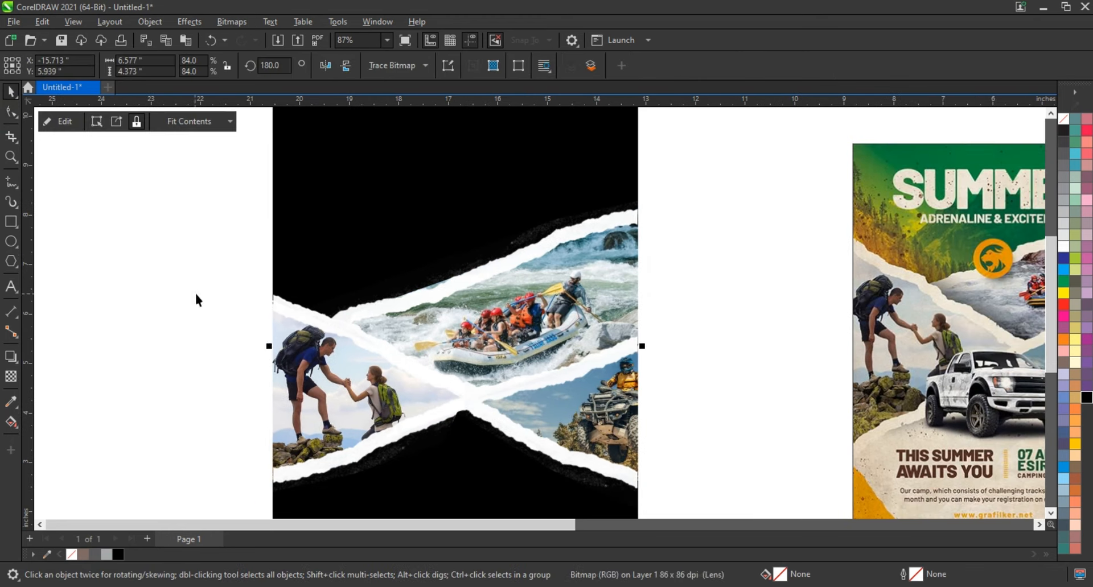
Step: Add a node on the rafting photo's upper edge, pull it slightly down inside the white rip, and deselect the photo
{"action": "left_click", "coordinate": [444, 319]}
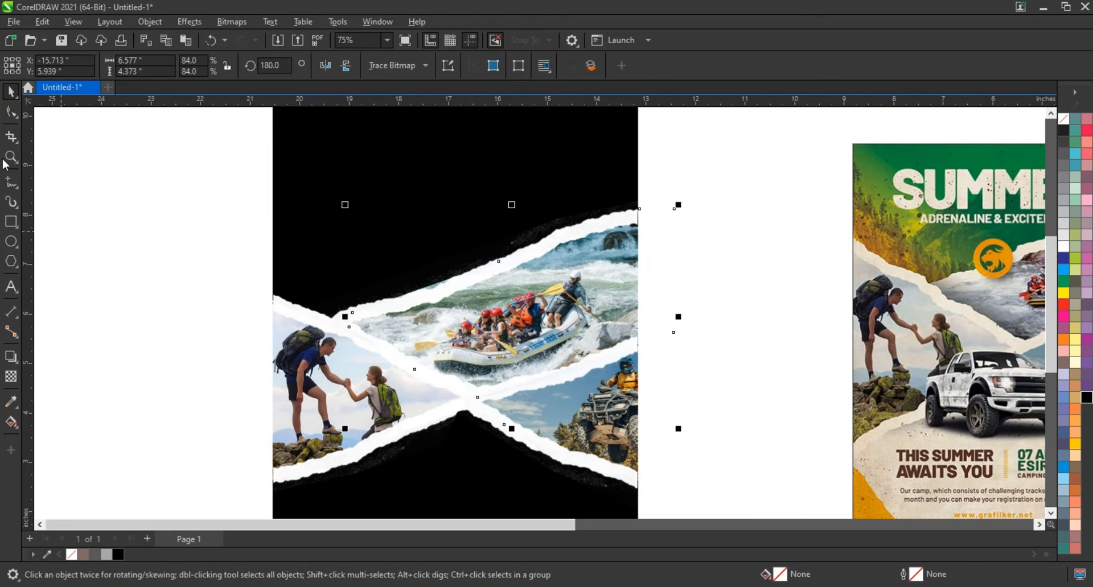
{"action": "left_click", "coordinate": [11, 112]}
{"action": "left_click_drag", "start_coordinate": [433, 286], "coordinate": [433, 294]}
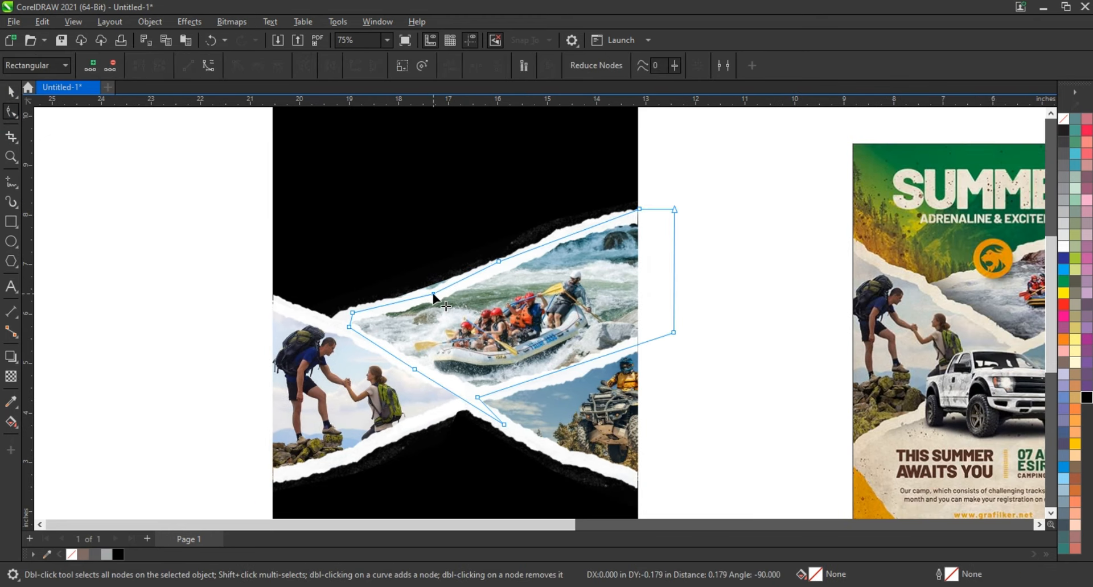
{"action": "left_click", "coordinate": [13, 92]}
{"action": "left_click", "coordinate": [243, 340]}
{"action": "scroll", "coordinate": [243, 340], "scroll_direction": "down", "scroll_amount": 2}
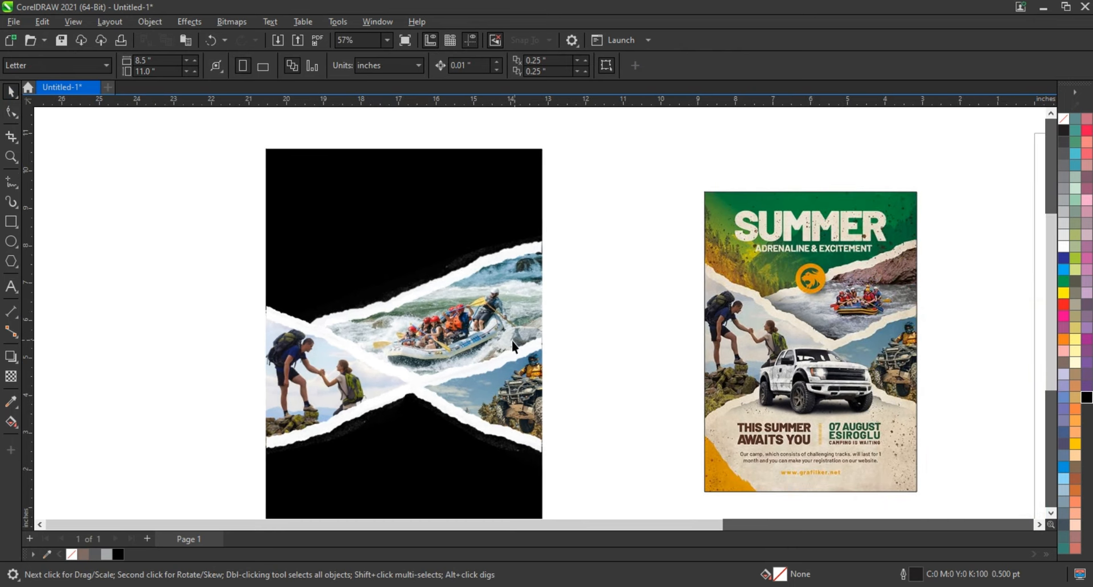
{"action": "scroll", "coordinate": [615, 364], "scroll_direction": "down", "scroll_amount": 4}
{"action": "left_click_drag", "start_coordinate": [358, 217], "coordinate": [794, 465]}
{"action": "key", "text": "shift+F2"}
{"action": "left_click", "coordinate": [706, 468]}
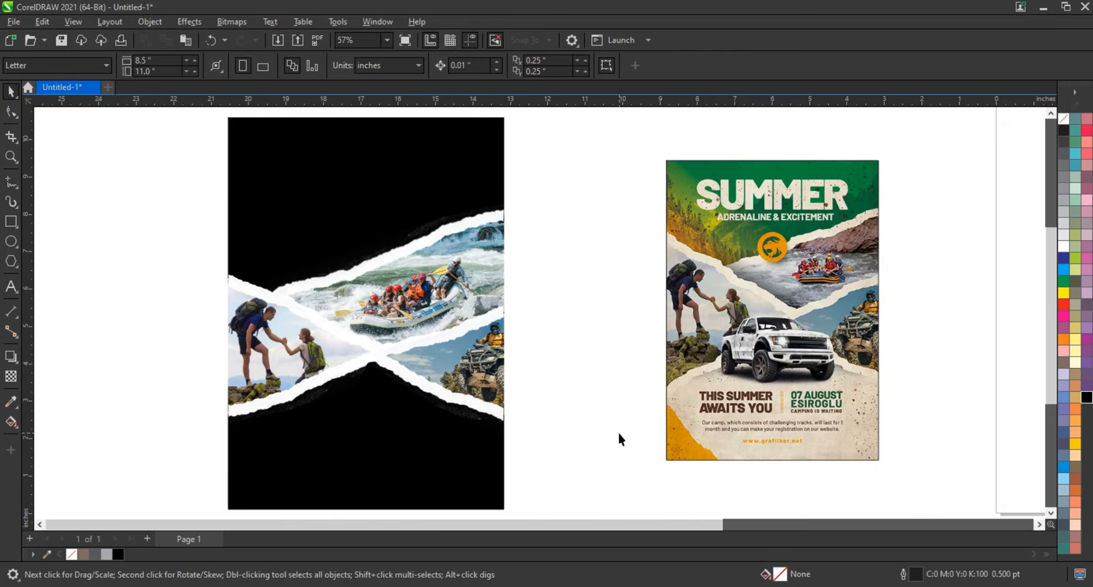
Step: Paste the forest mountain-bike photo over the poster's upper part and set its merge mode to Screen
{"action": "key", "text": "ctrl+v"}
{"action": "left_click_drag", "start_coordinate": [736, 338], "coordinate": [359, 241]}
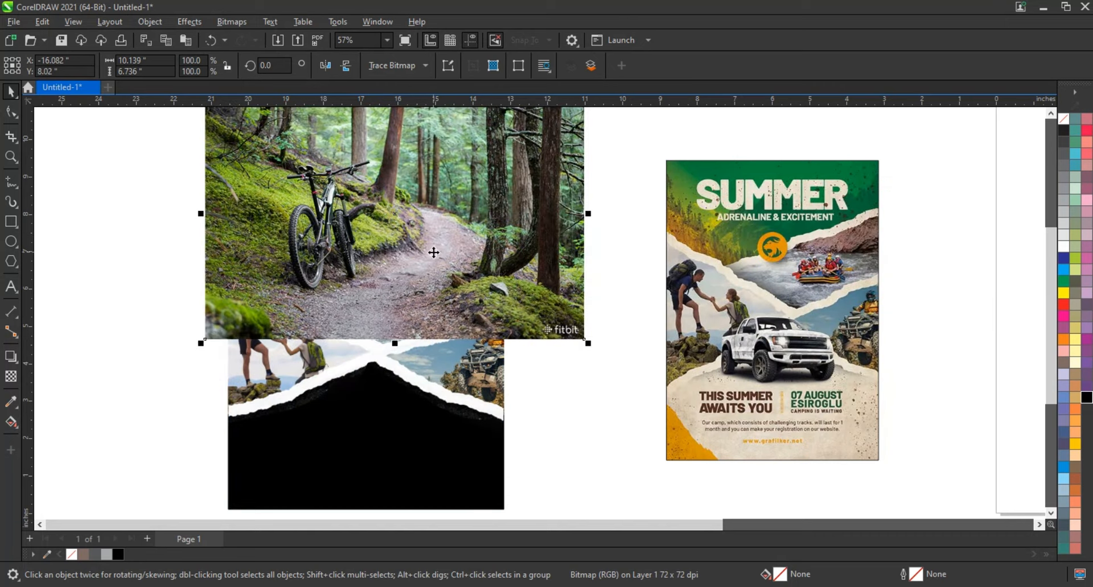
{"action": "left_click", "coordinate": [11, 376]}
{"action": "left_click", "coordinate": [169, 68]}
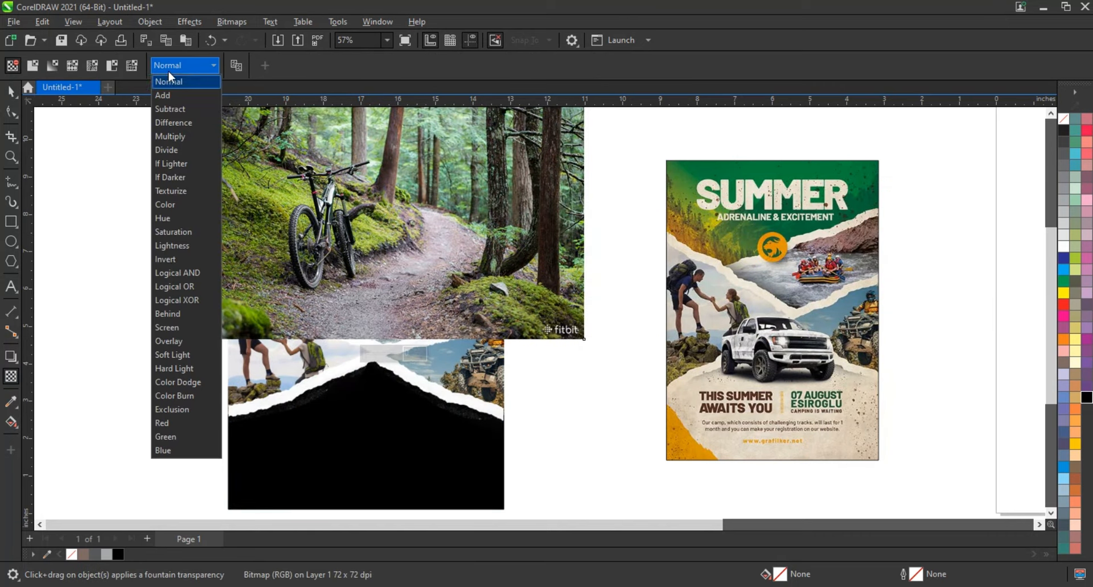
{"action": "left_click", "coordinate": [173, 327]}
Step: Reduce the bike photo to about 8.4 inches wide and shift it to cover the poster's full upper section
{"action": "left_click", "coordinate": [11, 92]}
{"action": "left_click_drag", "start_coordinate": [584, 339], "coordinate": [553, 319]}
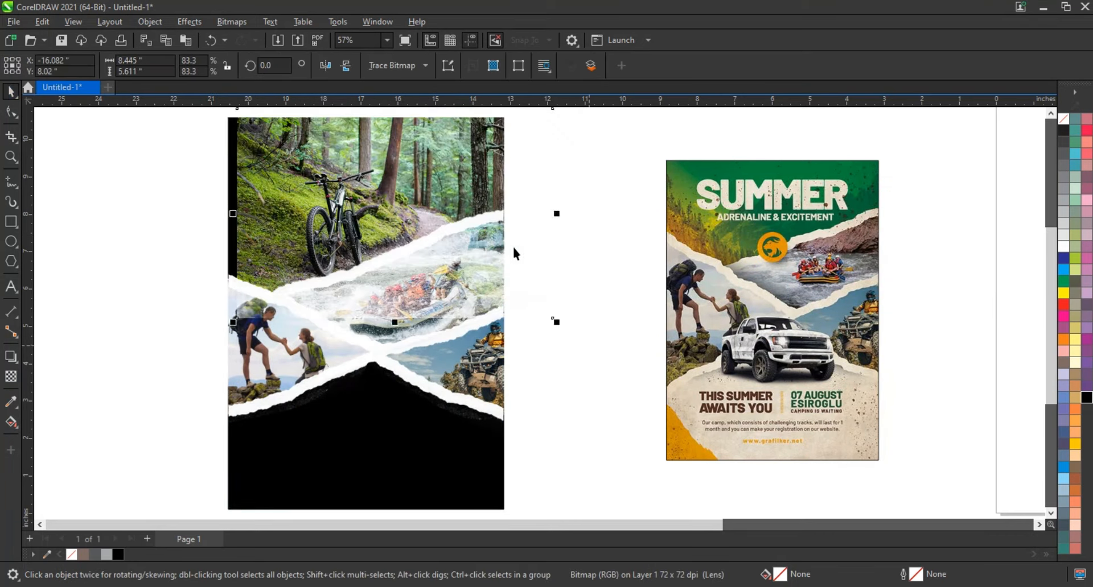
{"action": "left_click_drag", "start_coordinate": [522, 254], "coordinate": [510, 261]}
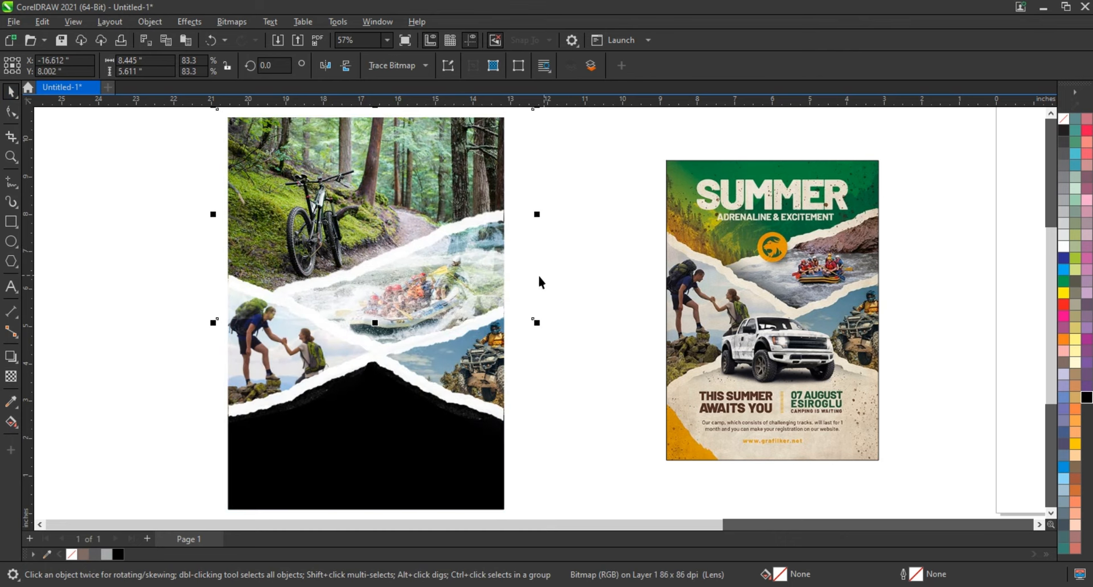
Step: Reshape the bike photo's lower edge with added nodes so it follows the white rips above the hikers and rafters, and deselect it
{"action": "key", "text": "F10"}
{"action": "double_click", "coordinate": [318, 318]}
{"action": "left_click_drag", "start_coordinate": [317, 319], "coordinate": [275, 297]}
{"action": "left_click_drag", "start_coordinate": [533, 319], "coordinate": [524, 207]}
{"action": "double_click", "coordinate": [451, 231]}
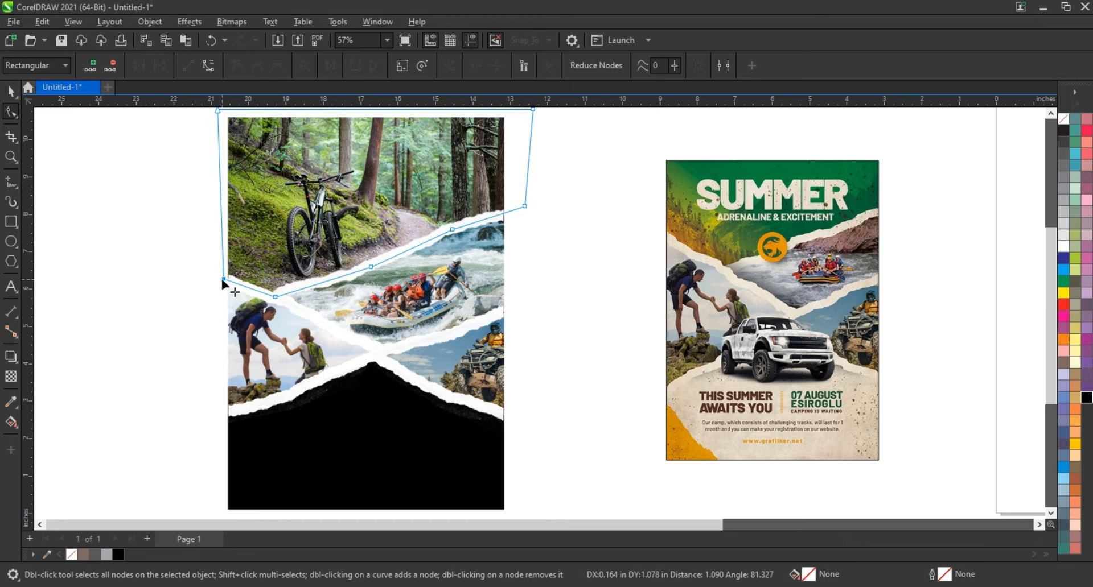
{"action": "key", "text": "space"}
{"action": "scroll", "coordinate": [230, 346], "scroll_direction": "down", "scroll_amount": 2}
{"action": "left_click_drag", "start_coordinate": [135, 129], "coordinate": [487, 439]}
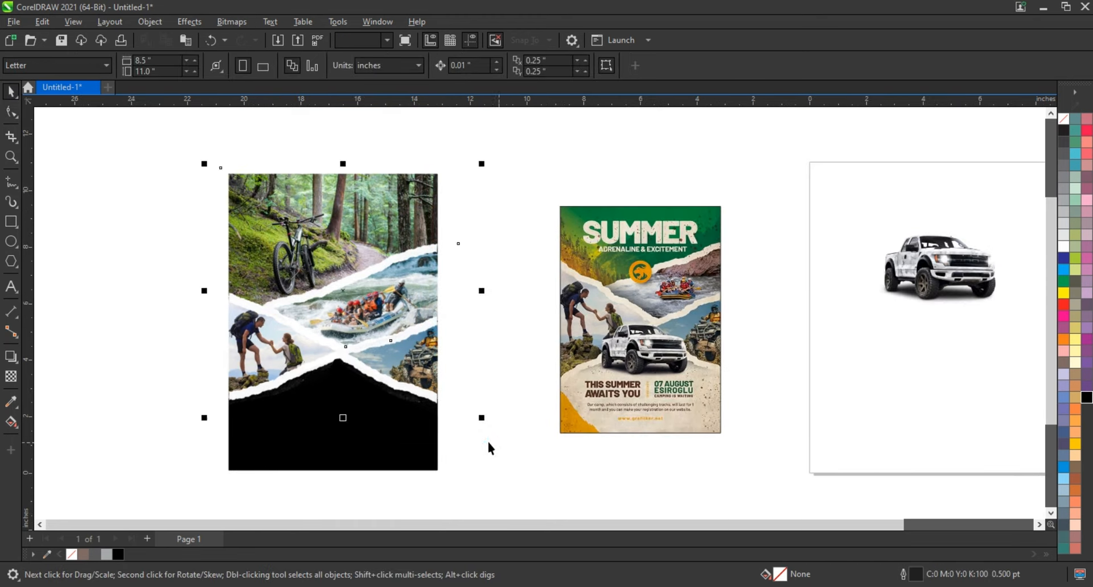
{"action": "left_click", "coordinate": [471, 473]}
Step: Paste the brown paper texture and lighten it with Brightness/Contrast/Intensity, using brightness about 32, contrast 18 and intensity -3
{"action": "key", "text": "ctrl+v"}
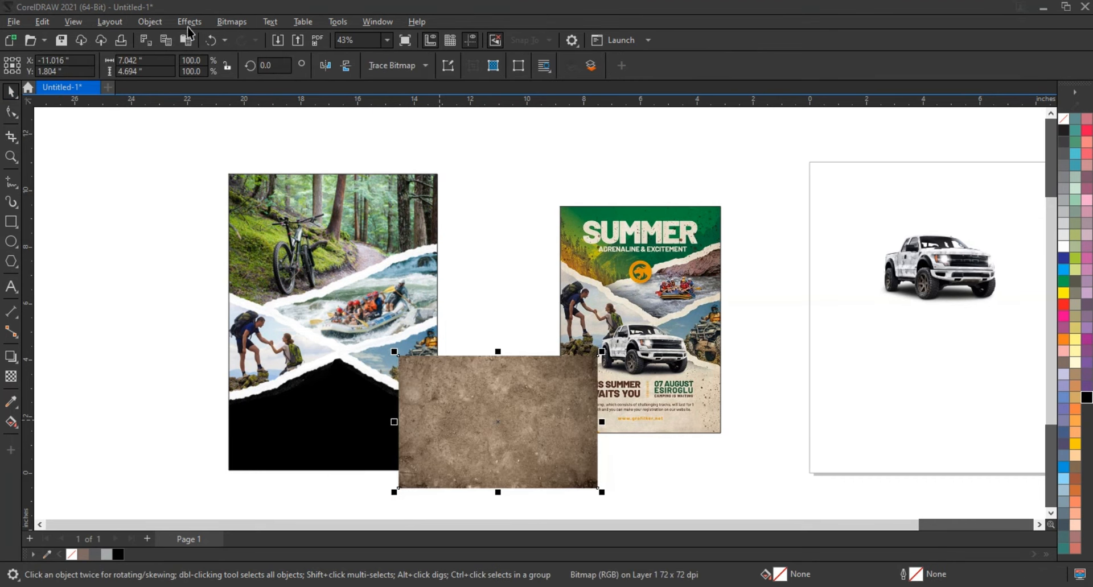
{"action": "left_click", "coordinate": [190, 21]}
{"action": "left_click", "coordinate": [191, 22]}
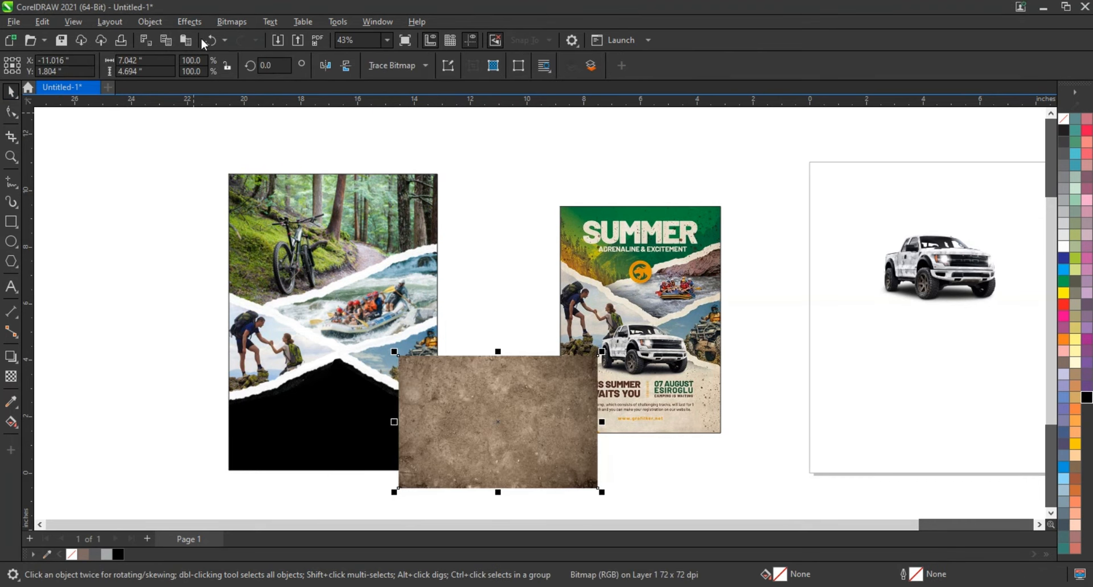
{"action": "left_click", "coordinate": [190, 21]}
{"action": "mouse_move", "coordinate": [212, 74]}
{"action": "left_click", "coordinate": [190, 22]}
{"action": "left_click", "coordinate": [367, 180]}
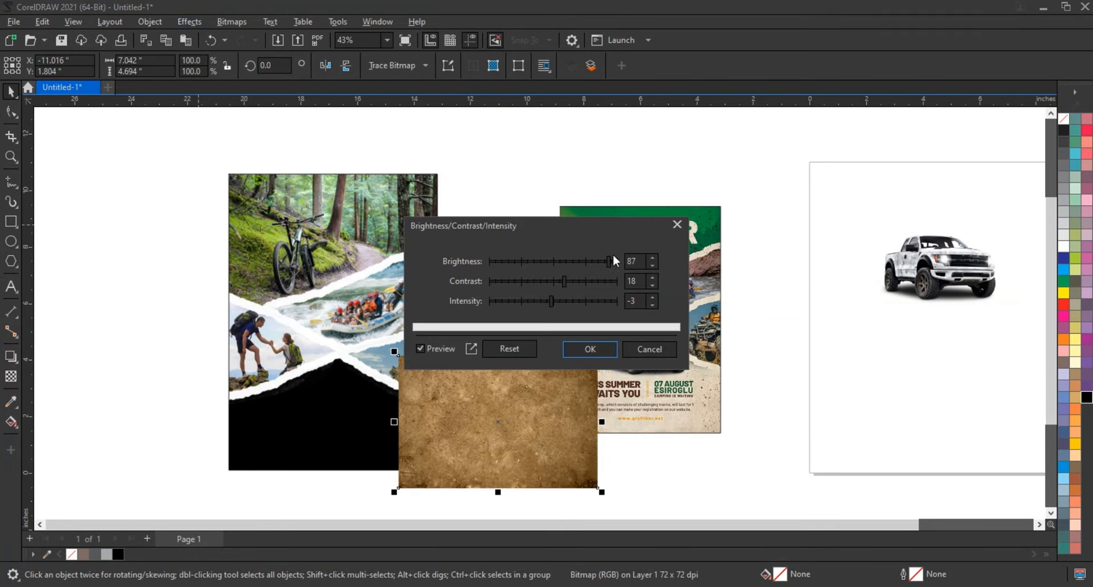
{"action": "left_click_drag", "start_coordinate": [649, 223], "coordinate": [787, 224]}
{"action": "left_click_drag", "start_coordinate": [745, 259], "coordinate": [709, 260]}
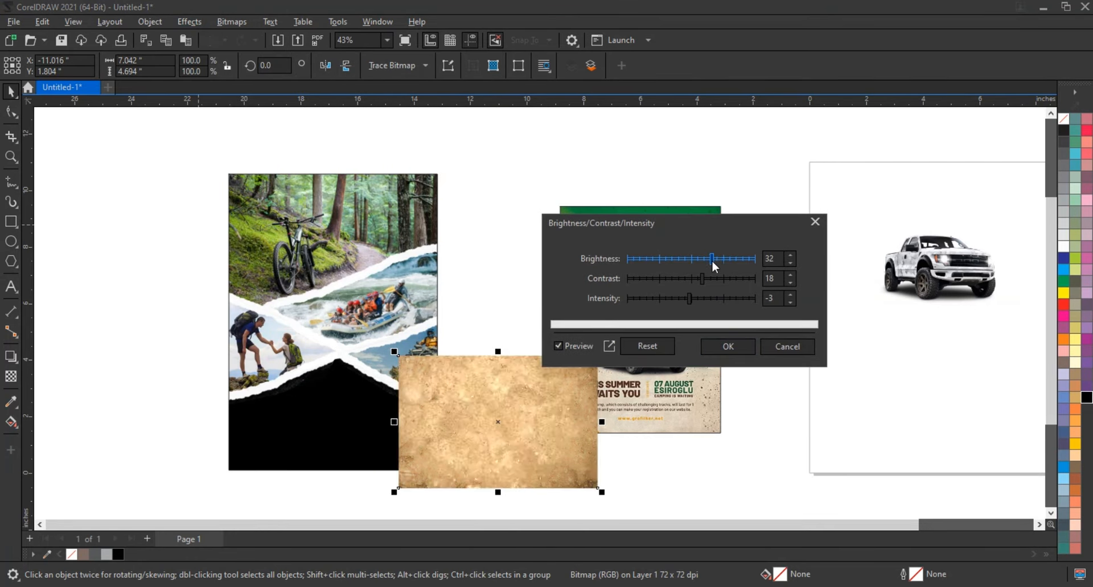
{"action": "left_click", "coordinate": [728, 346]}
Step: Move the paper texture over the poster's black lower section, enlarge it to span the poster's width, and set its merge mode to Screen
{"action": "left_click_drag", "start_coordinate": [523, 456], "coordinate": [353, 443]}
{"action": "left_click", "coordinate": [11, 376]}
{"action": "left_click", "coordinate": [185, 65]}
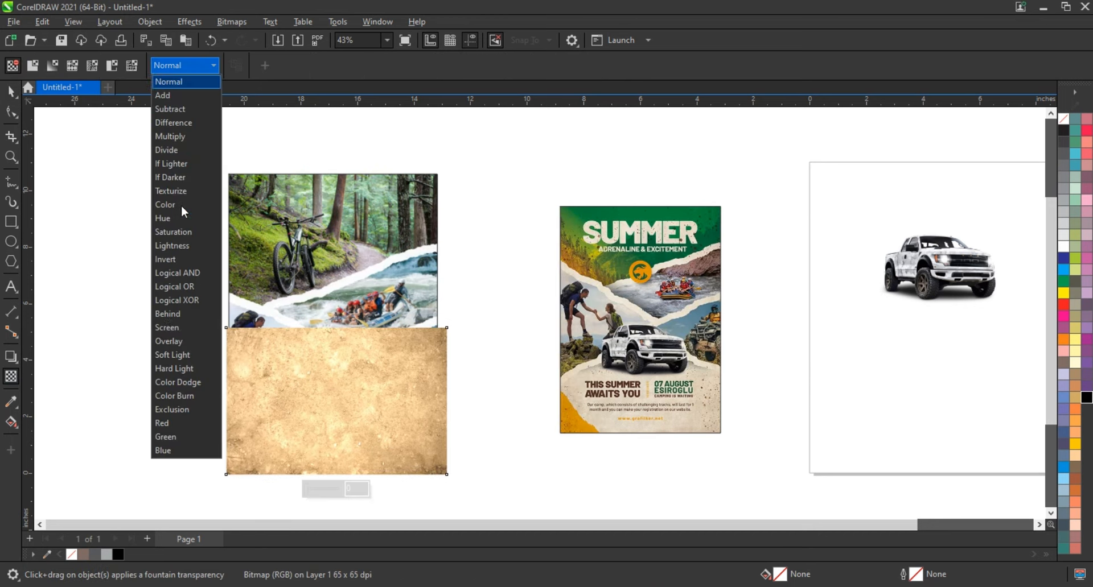
{"action": "left_click", "coordinate": [167, 327]}
{"action": "left_click", "coordinate": [185, 65]}
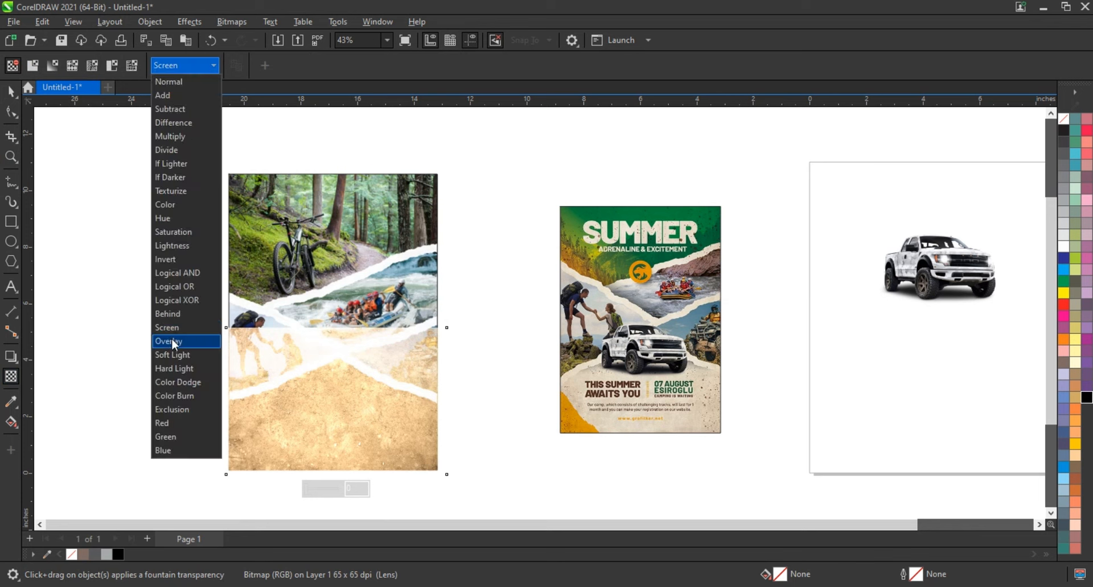
{"action": "left_click", "coordinate": [172, 339]}
{"action": "key", "text": "ctrl+z"}
Step: Reshape the paper texture's upper edge with added nodes into a peak that follows the white rips below the photos, and deselect it
{"action": "left_click", "coordinate": [10, 93]}
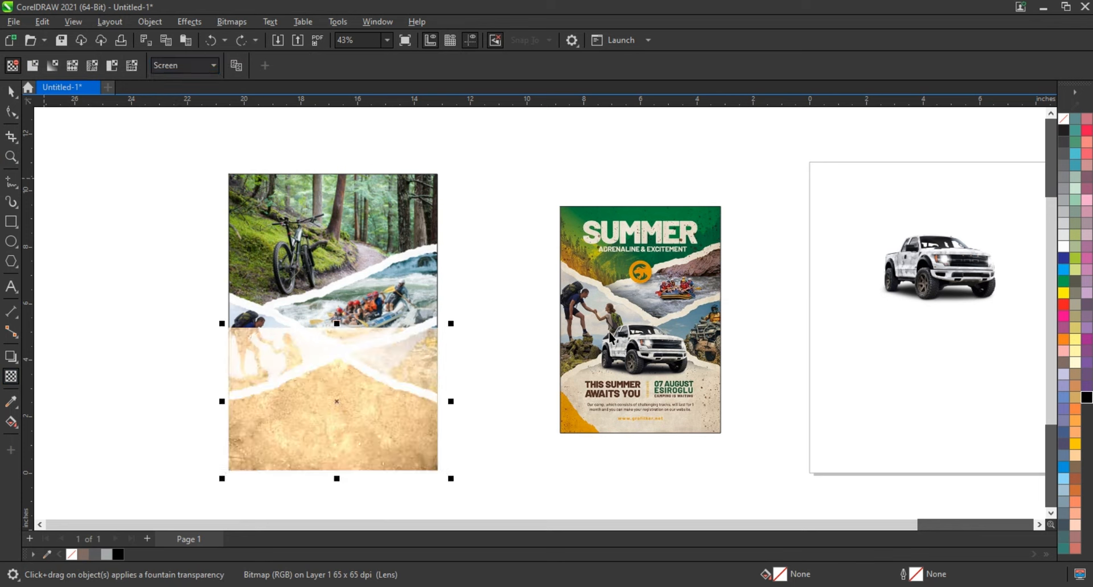
{"action": "left_click", "coordinate": [11, 112]}
{"action": "double_click", "coordinate": [342, 328]}
{"action": "left_click_drag", "start_coordinate": [342, 329], "coordinate": [342, 353]}
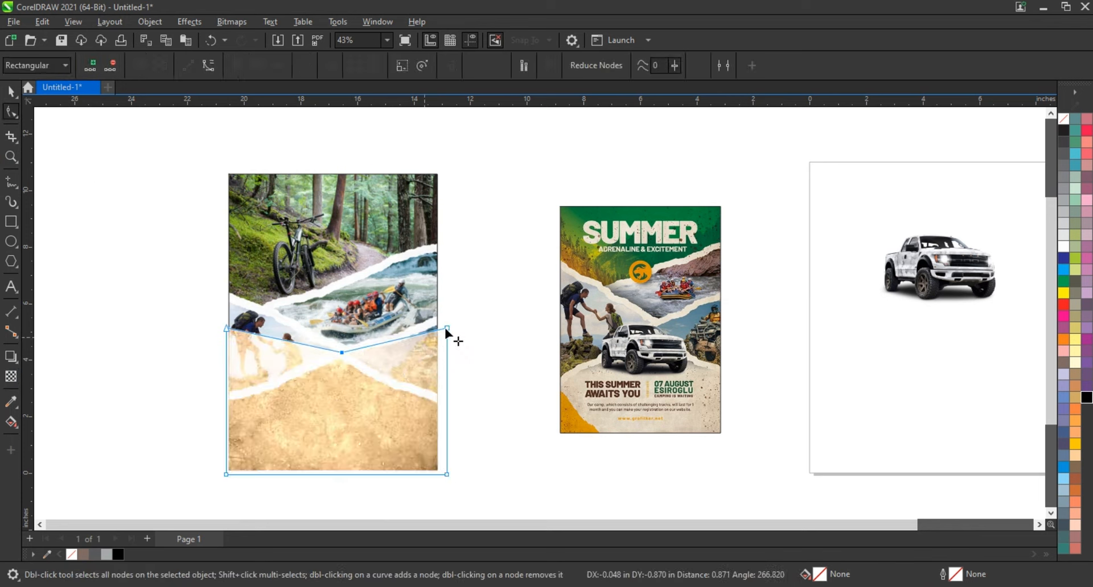
{"action": "left_click_drag", "start_coordinate": [446, 328], "coordinate": [440, 400]}
{"action": "left_click", "coordinate": [392, 380]}
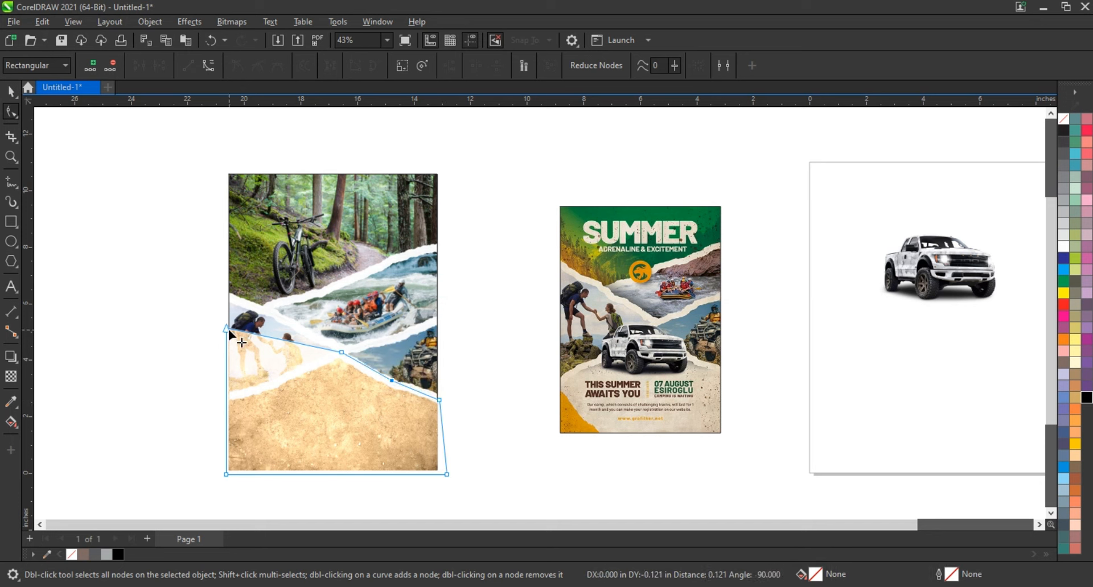
{"action": "left_click_drag", "start_coordinate": [227, 330], "coordinate": [224, 398]}
{"action": "double_click", "coordinate": [273, 381]}
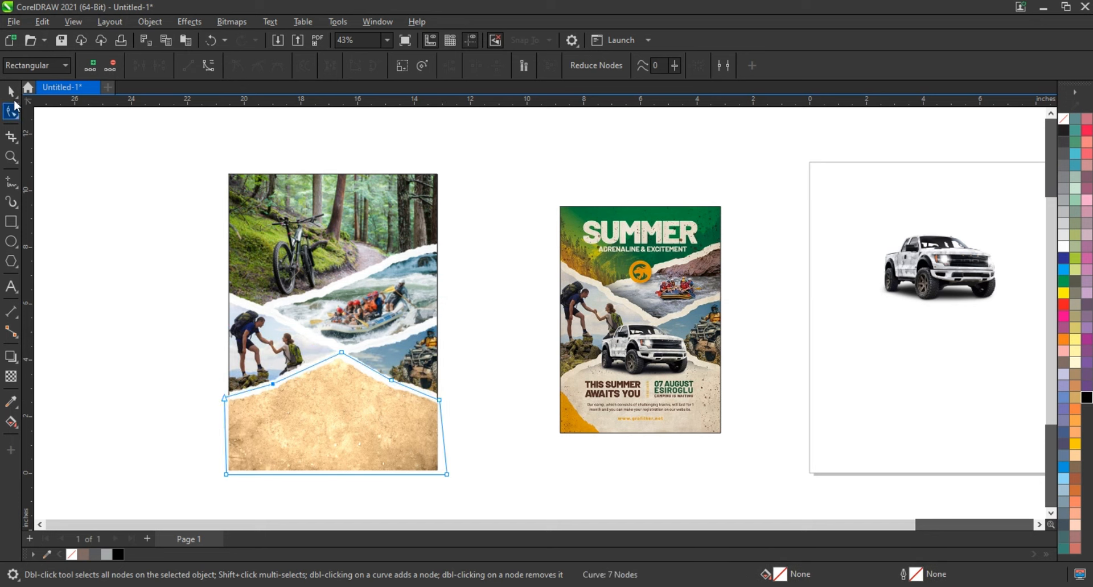
{"action": "left_click", "coordinate": [12, 93]}
{"action": "left_click", "coordinate": [476, 354]}
Step: Place the white pickup truck over the peak of the paper section and scale it to about 4.5 inches wide
{"action": "left_click", "coordinate": [11, 156]}
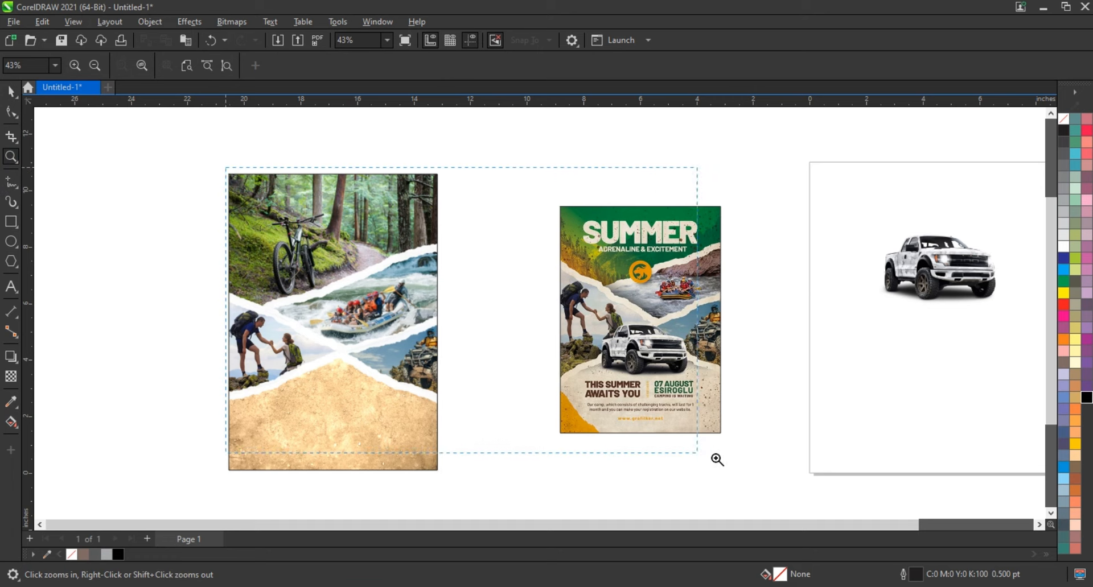
{"action": "left_click_drag", "start_coordinate": [985, 485], "coordinate": [996, 484]}
{"action": "left_click", "coordinate": [11, 92]}
{"action": "left_click_drag", "start_coordinate": [969, 244], "coordinate": [170, 379]}
{"action": "left_click_drag", "start_coordinate": [248, 421], "coordinate": [254, 426]}
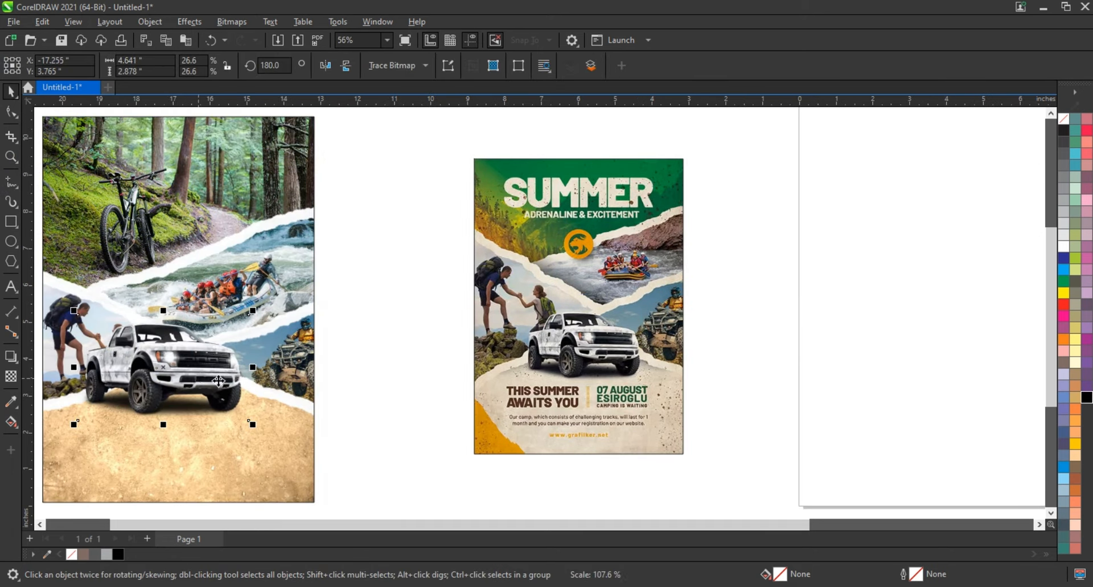
{"action": "left_click_drag", "start_coordinate": [193, 381], "coordinate": [216, 392]}
{"action": "left_click_drag", "start_coordinate": [276, 435], "coordinate": [271, 433]}
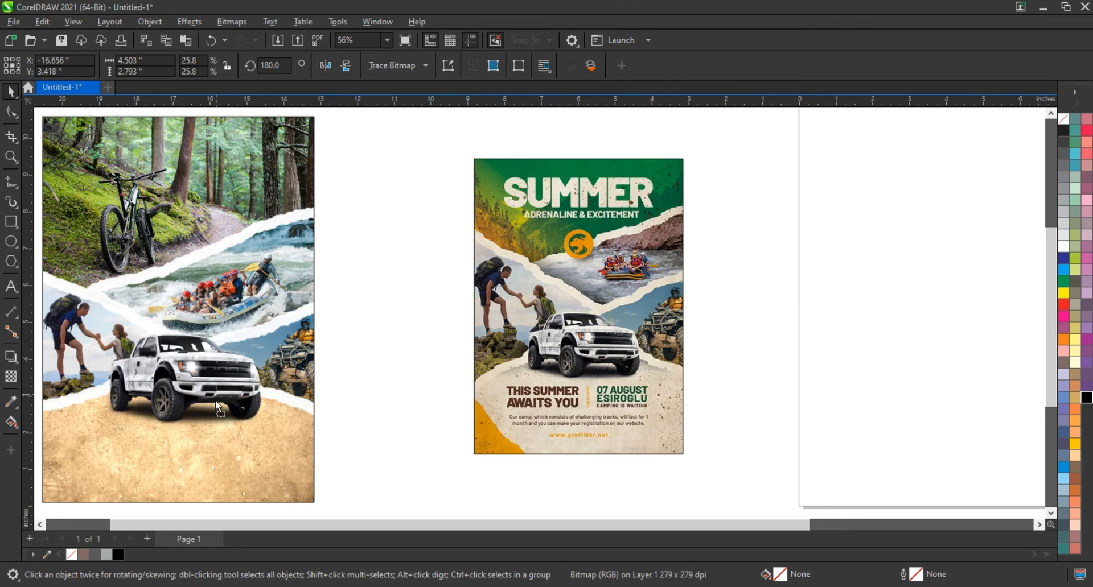
{"action": "left_click_drag", "start_coordinate": [215, 401], "coordinate": [216, 406]}
Step: Fit the new poster and the reference poster in view and compare them in full-screen preview
{"action": "scroll", "coordinate": [439, 366], "scroll_direction": "down", "scroll_amount": 1}
{"action": "left_click_drag", "start_coordinate": [357, 429], "coordinate": [380, 431]}
{"action": "left_click_drag", "start_coordinate": [130, 145], "coordinate": [691, 490]}
{"action": "key", "text": "shift+F2"}
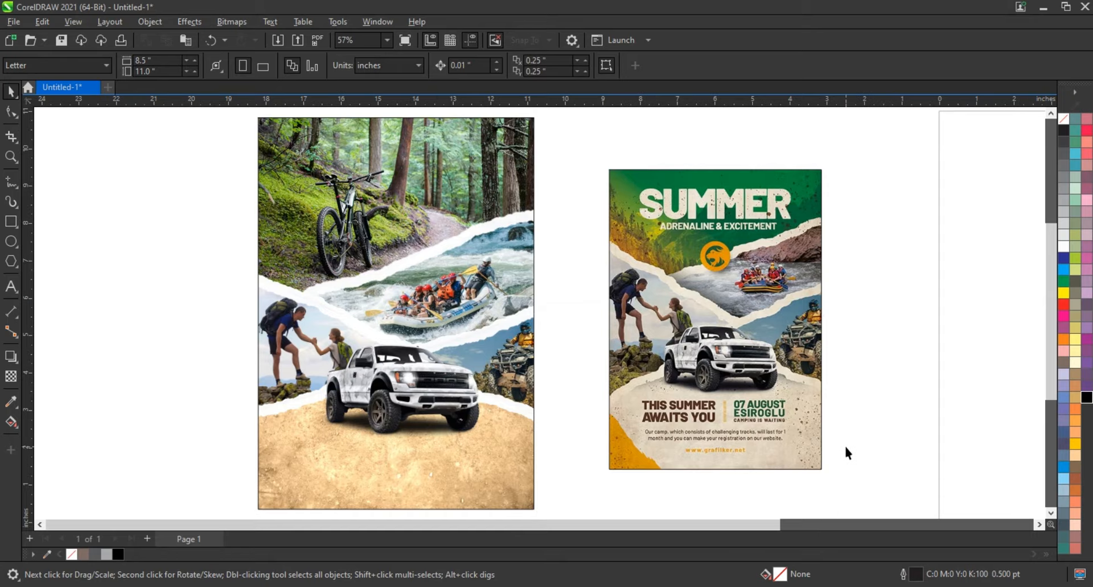
{"action": "key", "text": "F9"}
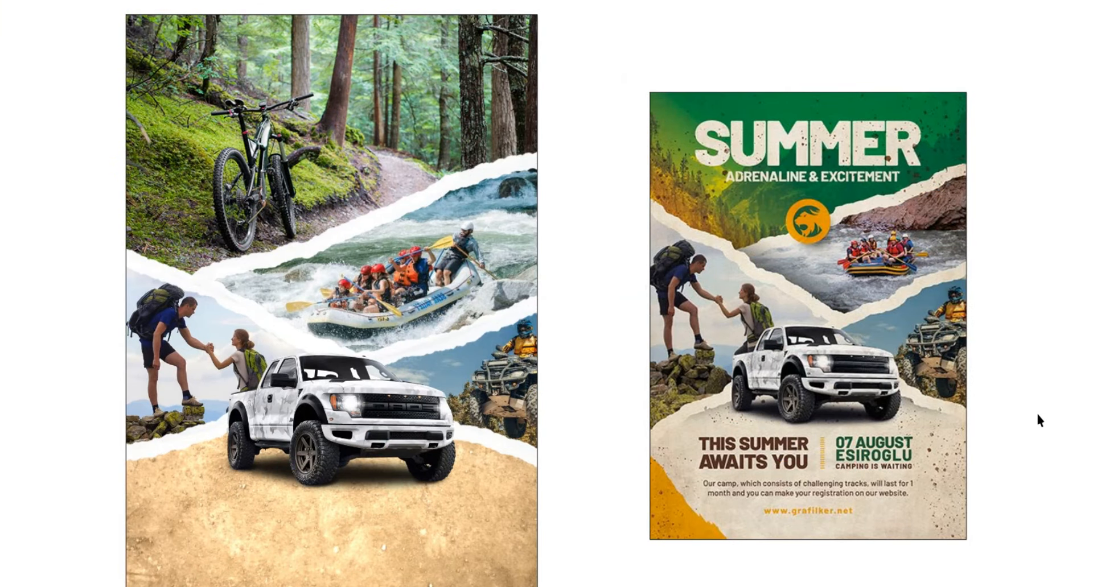